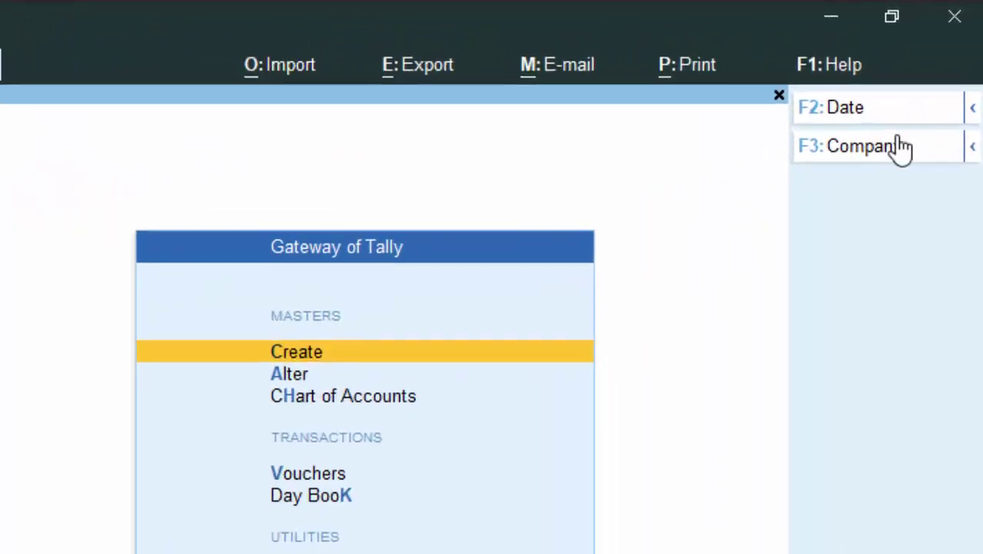
Open the details of the company Ram Computer Class for alteration
{"action": "left_click", "coordinate": [894, 106]}
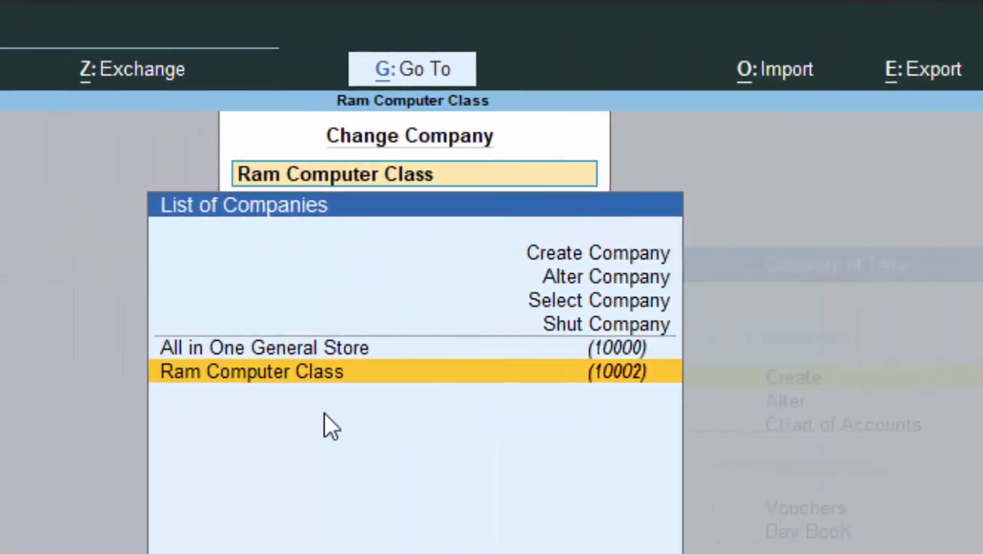
{"action": "left_click", "coordinate": [603, 277]}
{"action": "left_click", "coordinate": [604, 279]}
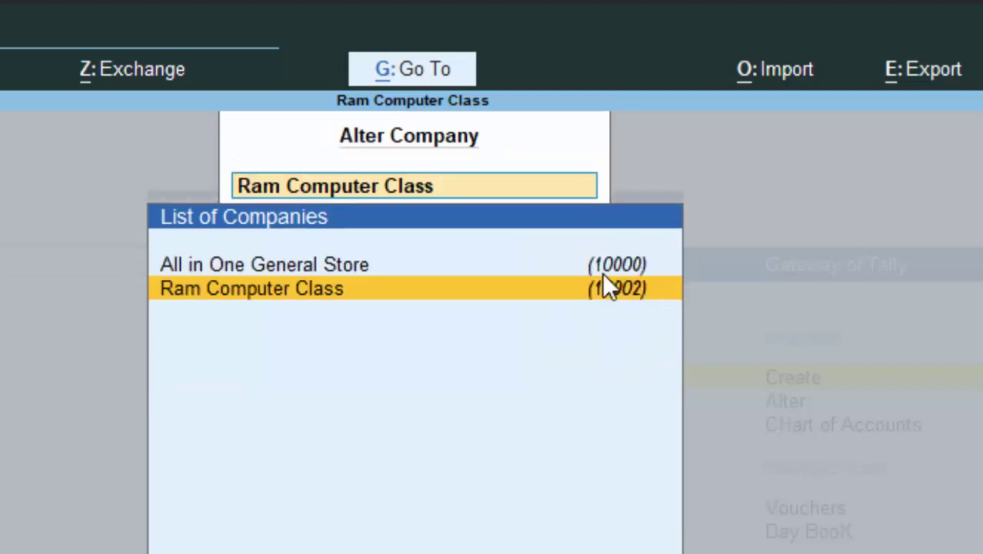
{"action": "left_click", "coordinate": [604, 283]}
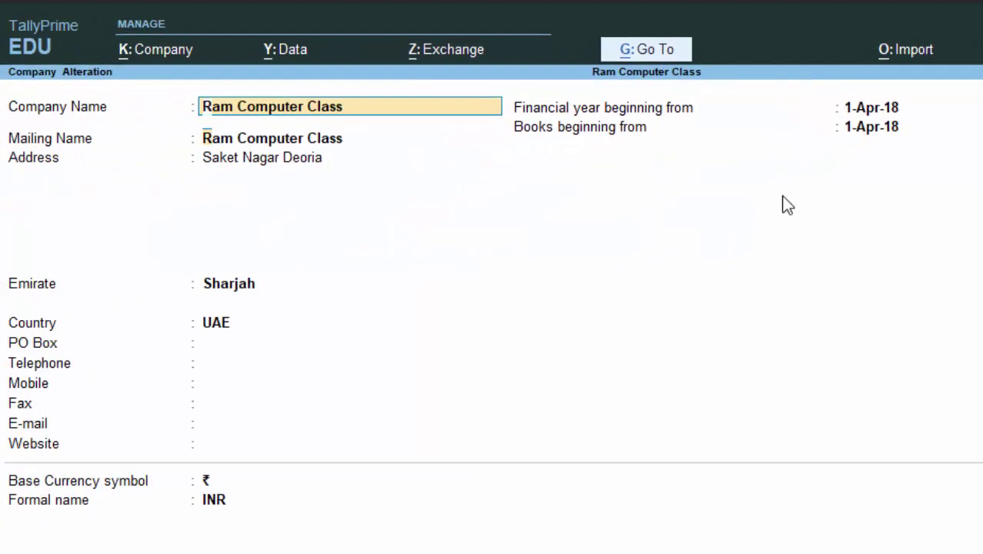
Set the company's country to India
{"action": "key", "text": "Return"}
{"action": "key", "text": "Return"}
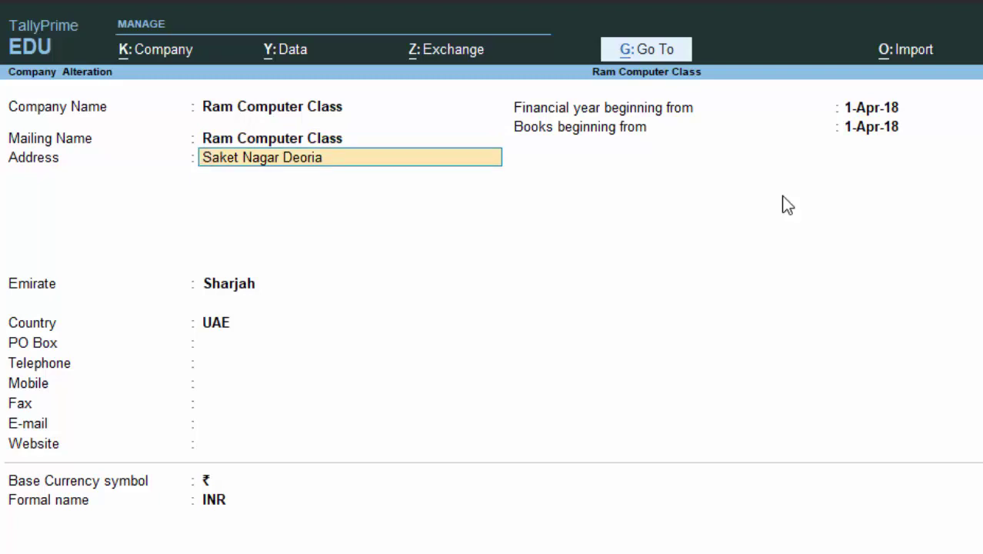
{"action": "key", "text": "Return"}
{"action": "key", "text": "Return"}
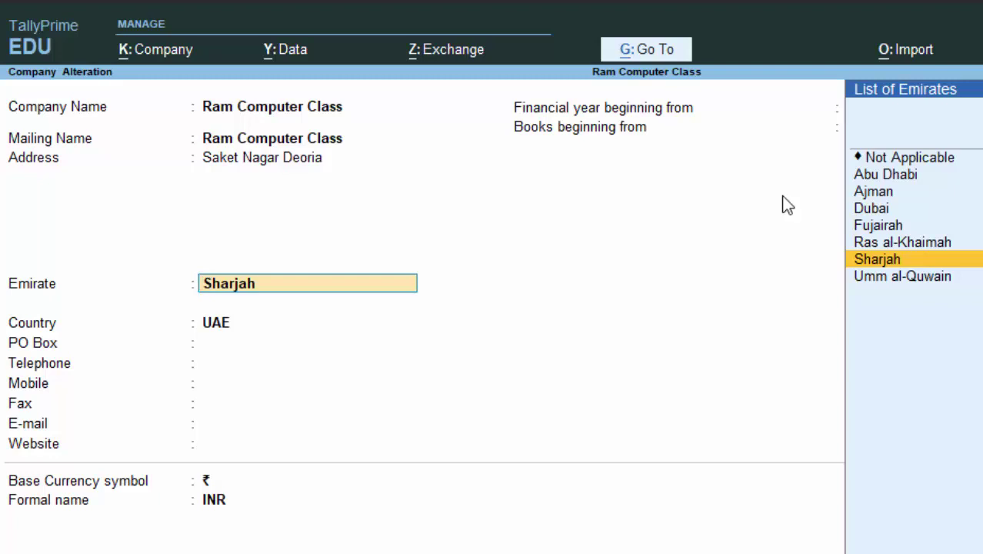
{"action": "key", "text": "Return"}
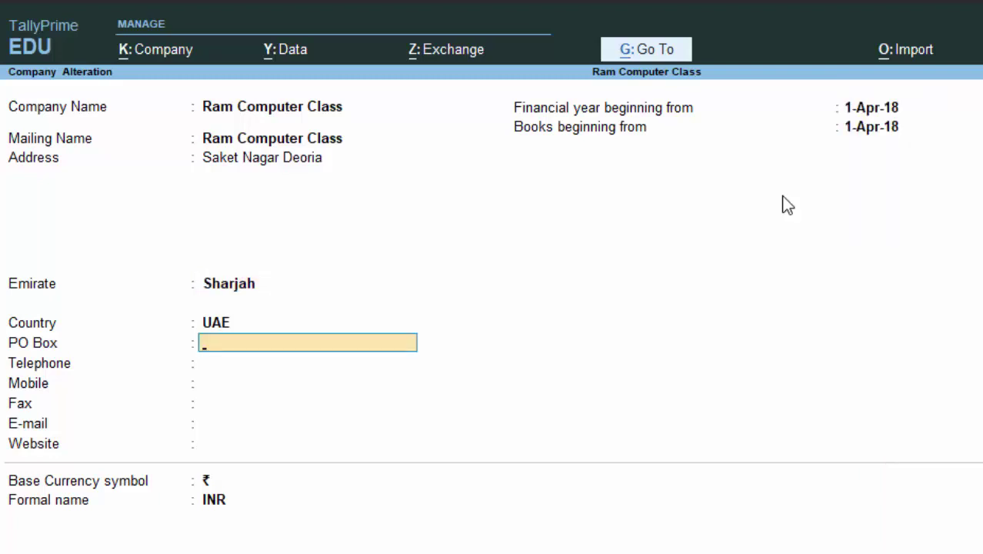
{"action": "key", "text": "BackSpace"}
{"action": "type", "text": "I"}
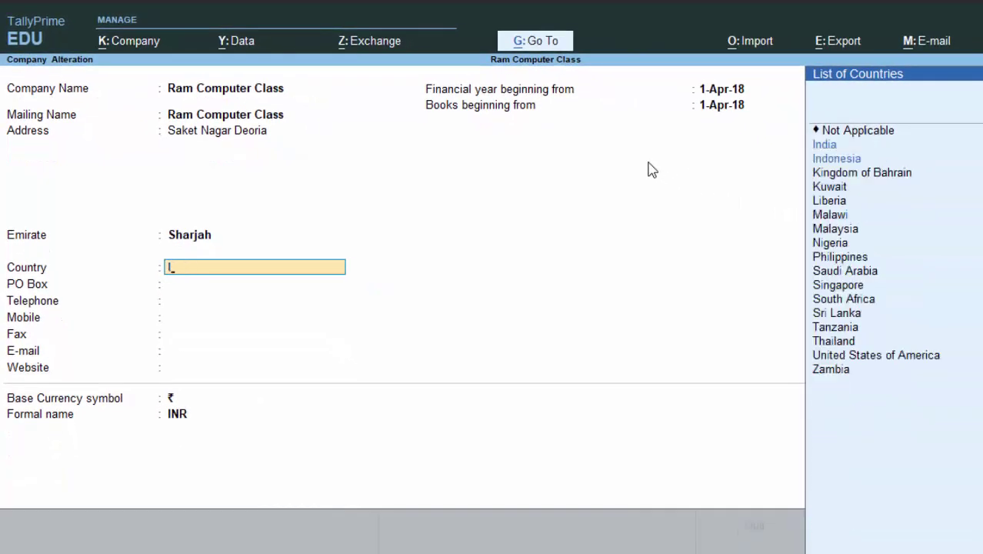
{"action": "key", "text": "Return"}
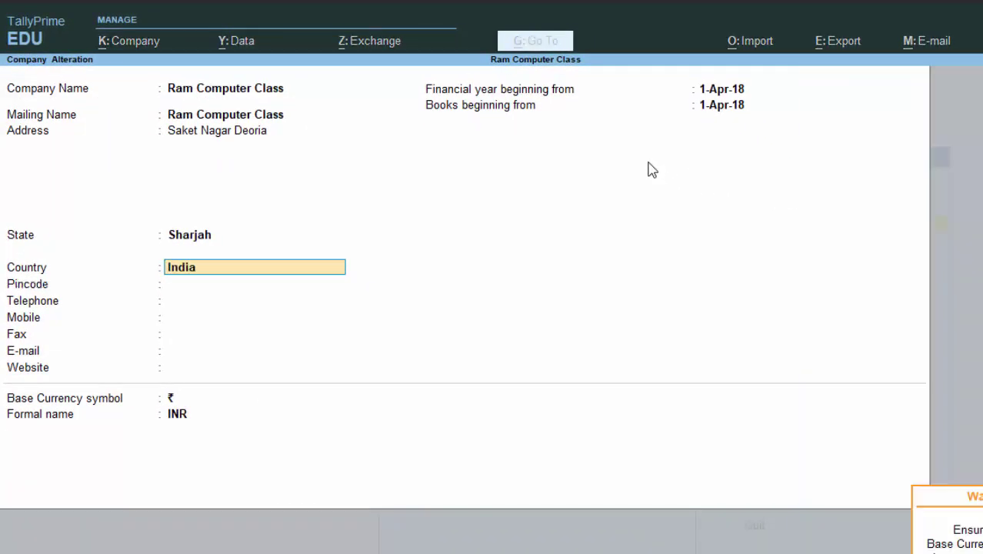
{"action": "key", "text": "Return"}
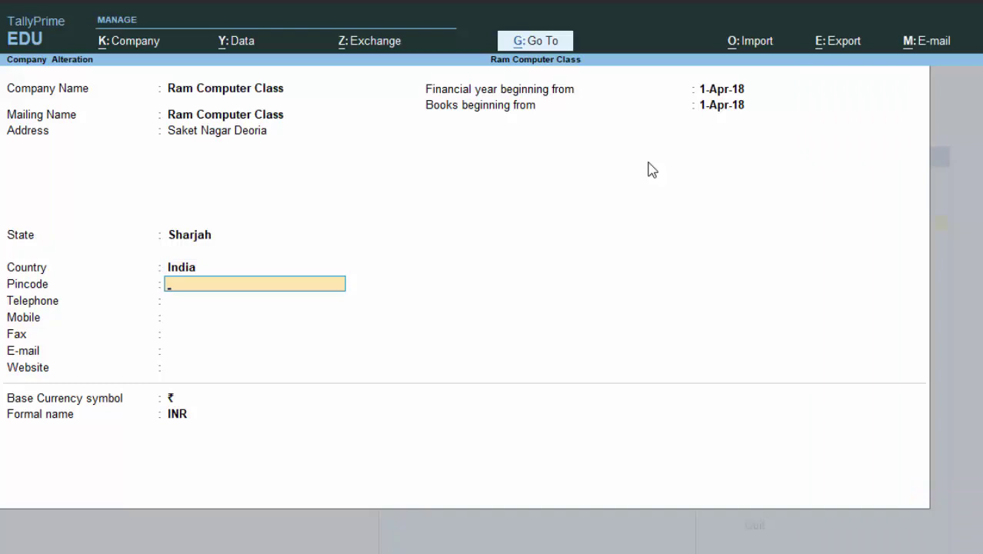
Set the company's state to Uttar Pradesh
{"action": "key", "text": "BackSpace"}
{"action": "key", "text": "BackSpace"}
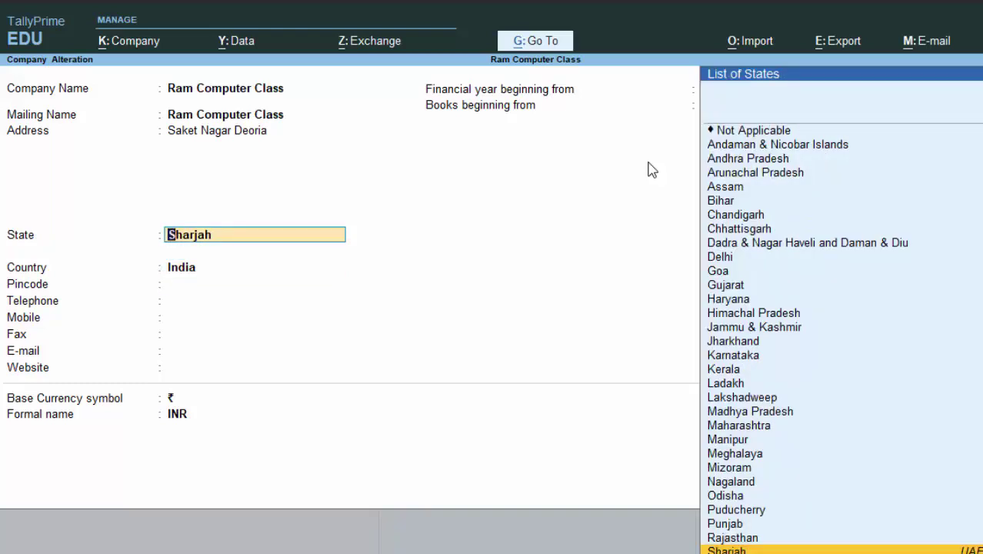
{"action": "type", "text": "U"}
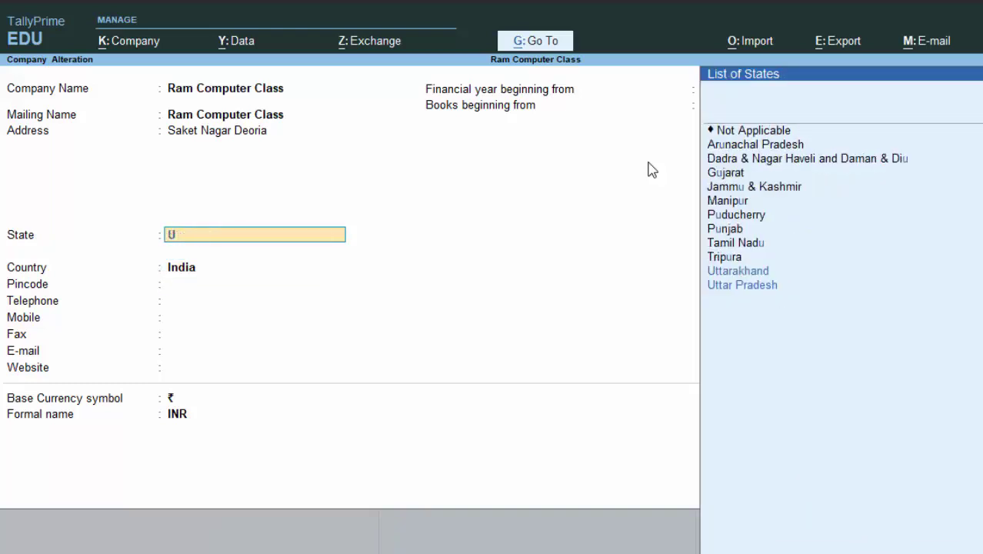
{"action": "key", "text": "Down"}
{"action": "key", "text": "Down"}
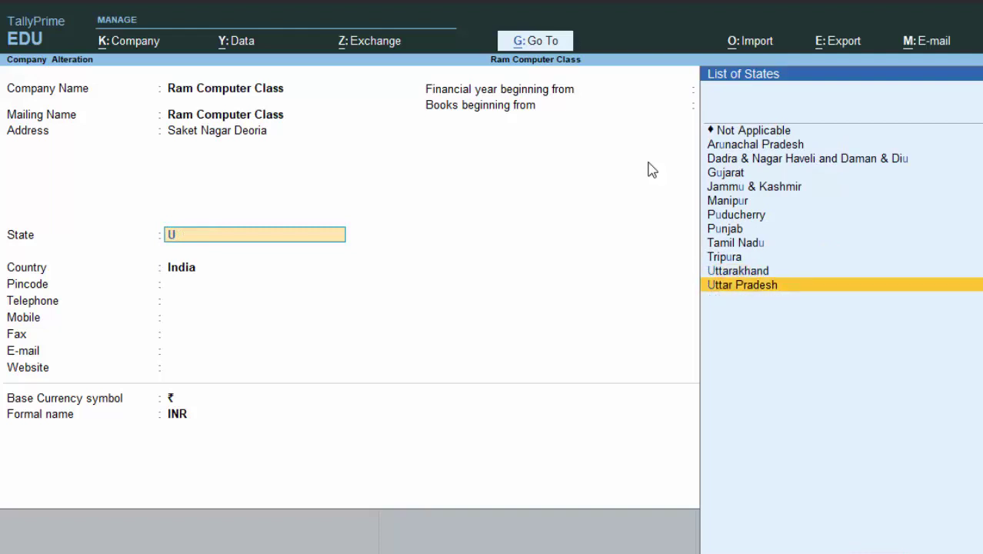
{"action": "key", "text": "Return"}
Save the company alteration with the remaining contact fields left blank and return to the Gateway of Tally
{"action": "key", "text": "Return"}
{"action": "key", "text": "Return"}
{"action": "key", "text": "Return"}
{"action": "key", "text": "Return"}
{"action": "key", "text": "Return"}
{"action": "key", "text": "Return"}
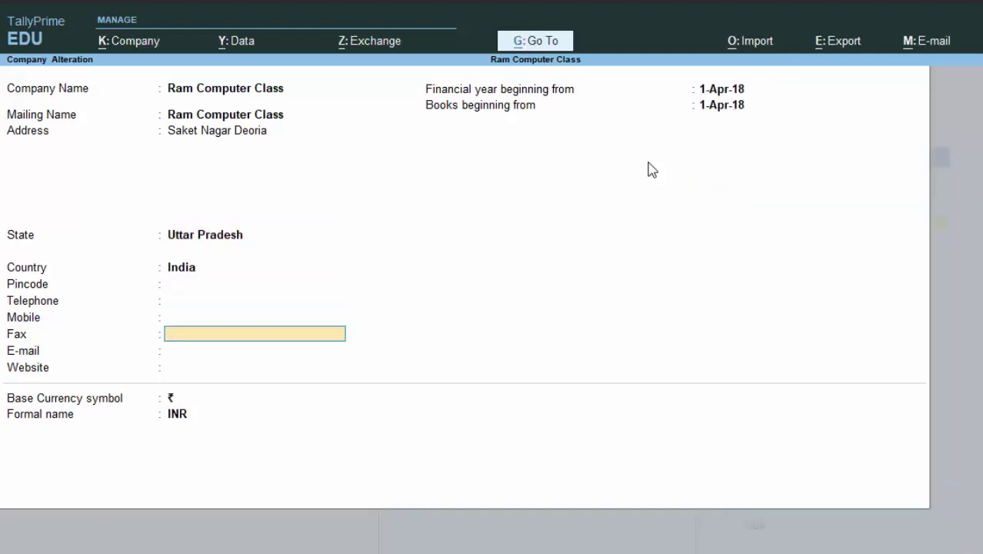
{"action": "key", "text": "Return"}
{"action": "key", "text": "Return"}
{"action": "key", "text": "Return"}
{"action": "key", "text": "Return"}
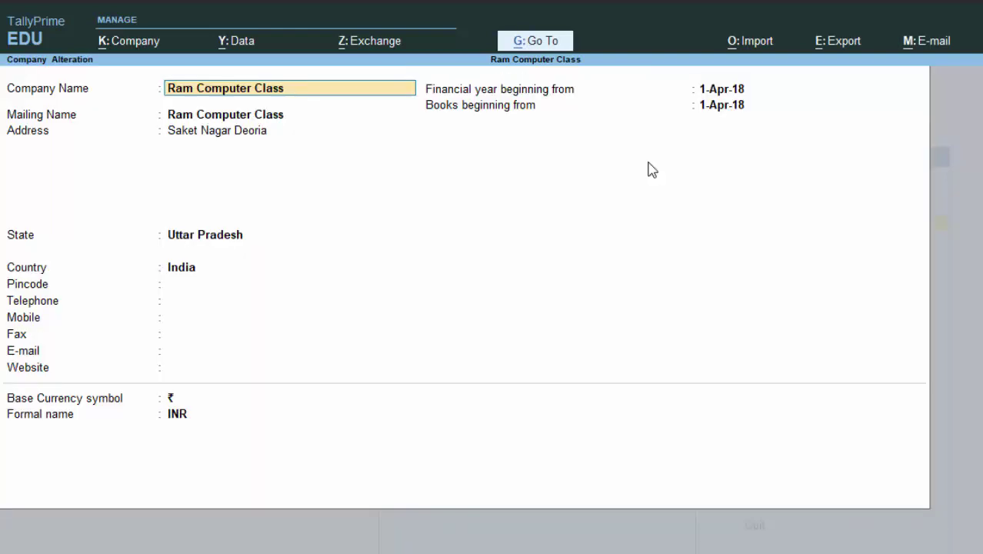
{"action": "key", "text": "n"}
{"action": "key", "text": "ctrl"}
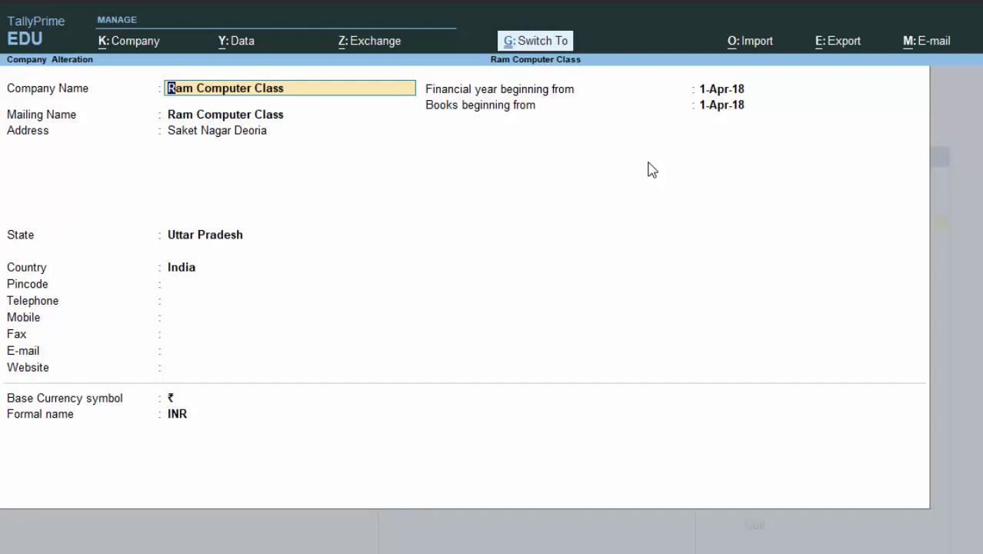
{"action": "key", "text": "ctrl+q"}
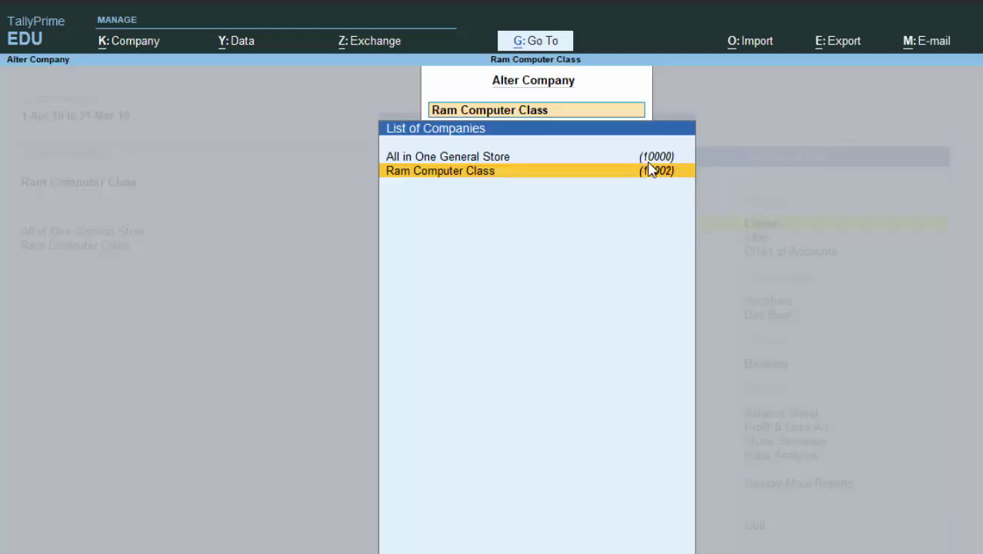
{"action": "key", "text": "Escape"}
{"action": "key", "text": "Escape"}
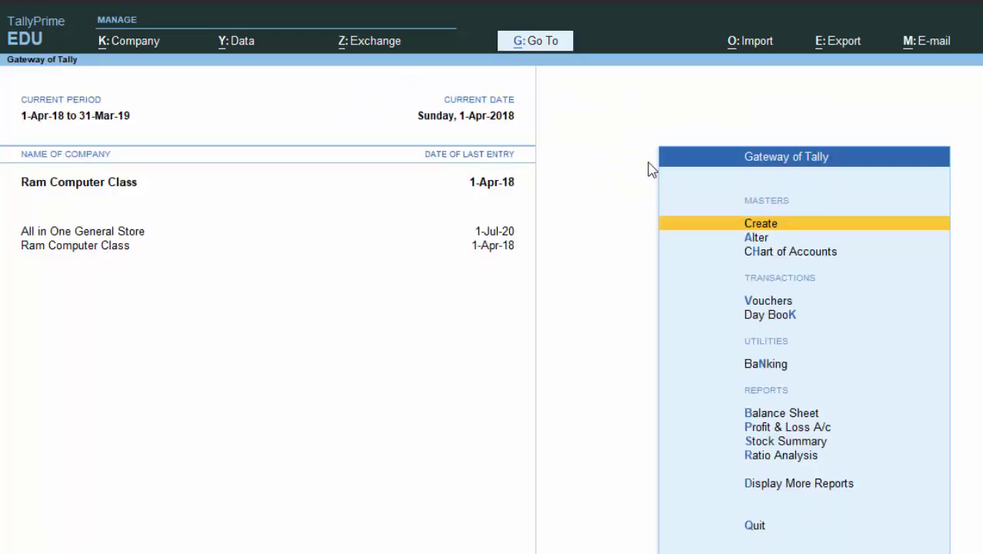
Start a purchase voucher with supplier invoice number 567657 dated 1-Apr-18
{"action": "type", "text": "v"}
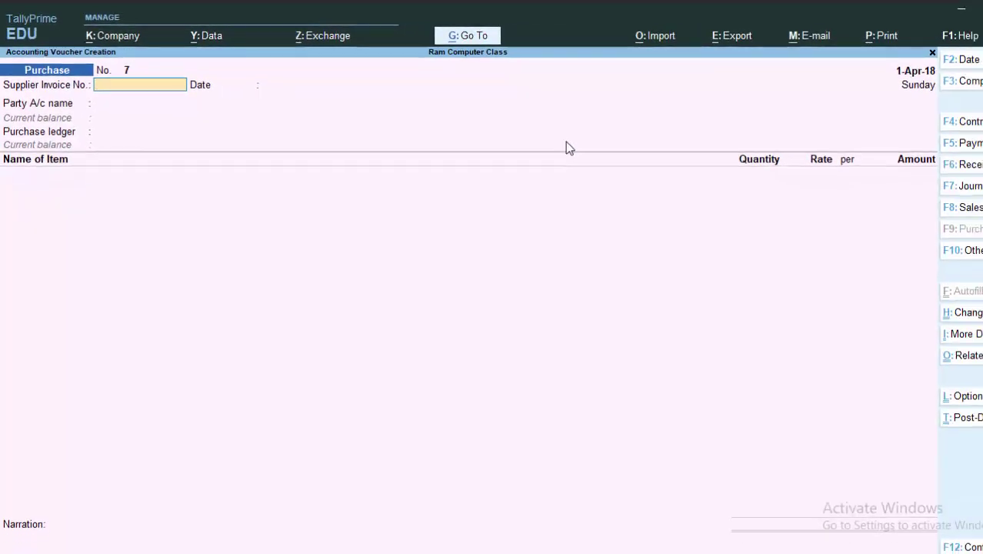
{"action": "type", "text": "567657"}
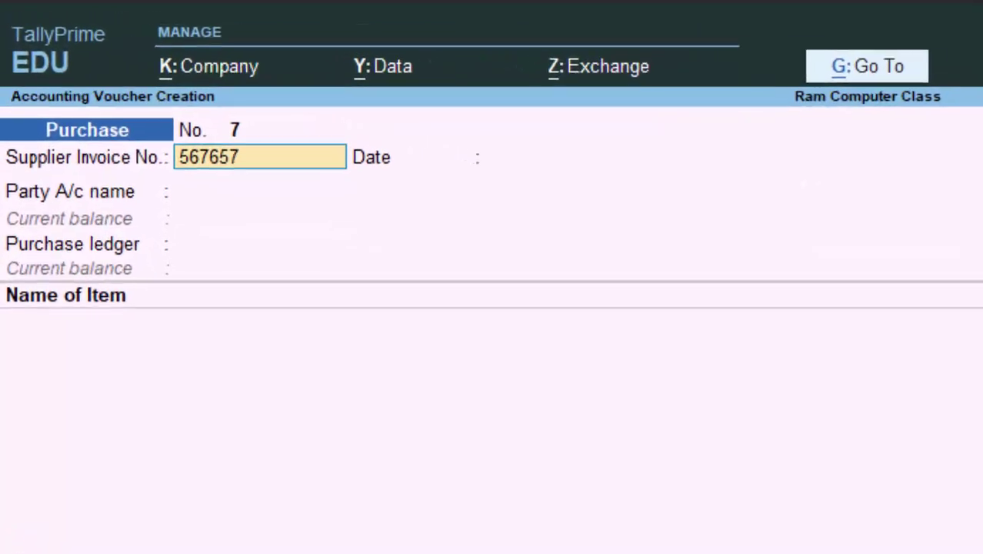
{"action": "key", "text": "Return"}
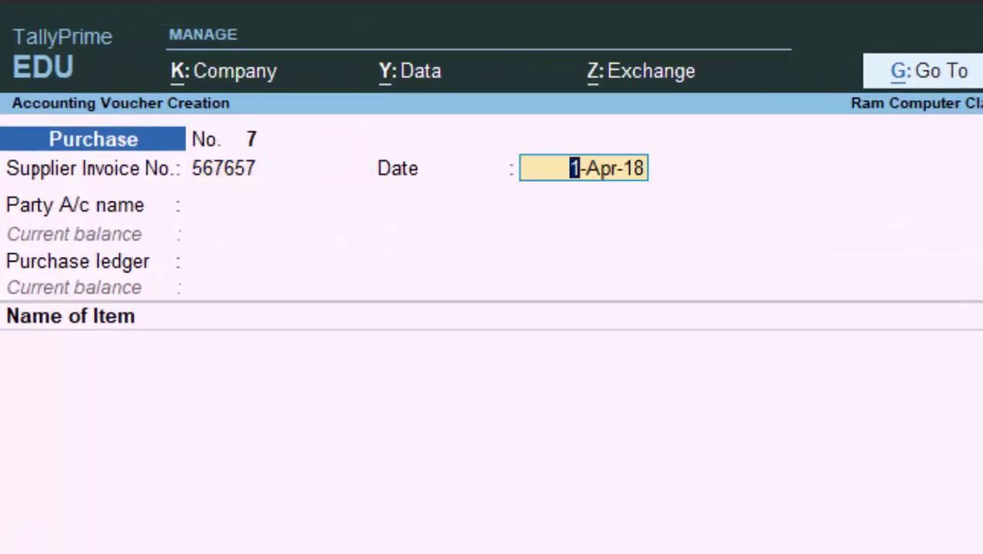
{"action": "key", "text": "Return"}
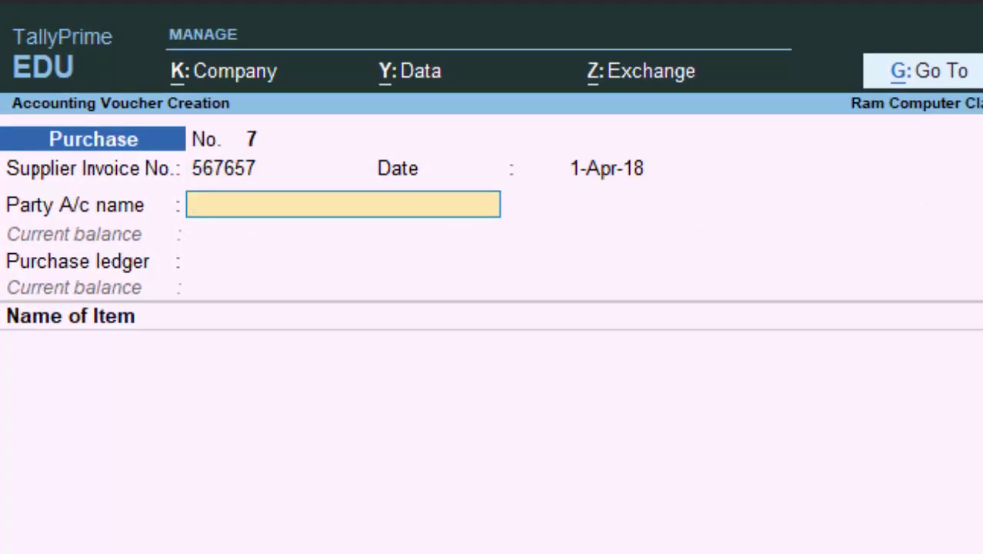
Create a party ledger with the supplier's name under Sundry Creditors, with bill-by-bill balances, state Uttar Pradesh, country India and no bank details
{"action": "key", "text": "alt+c"}
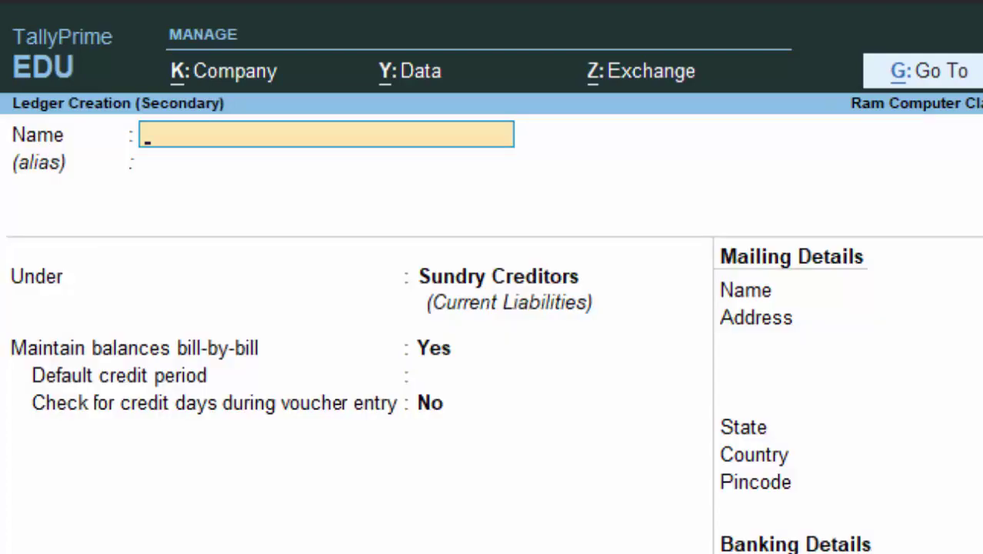
{"action": "type", "text": "Lokesh"}
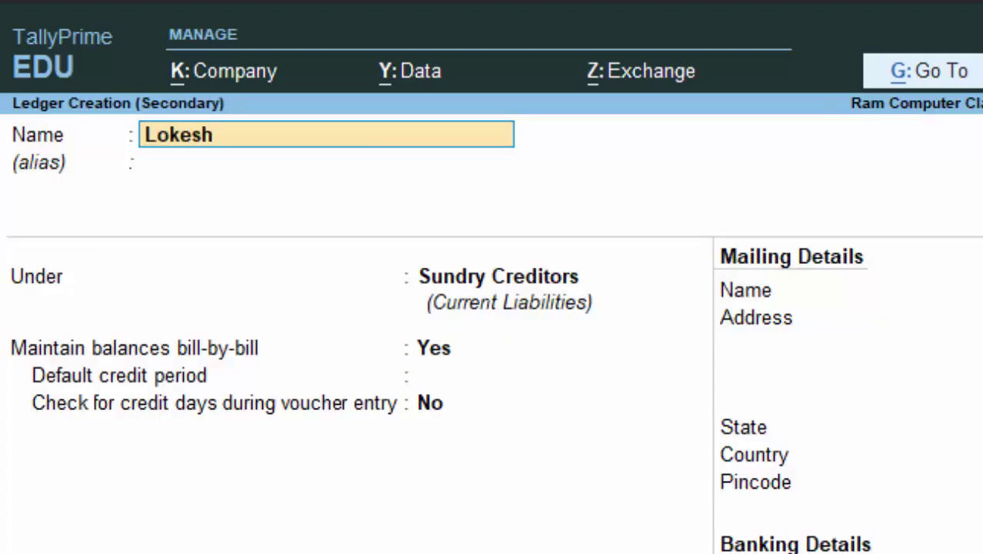
{"action": "key", "text": "Return"}
{"action": "key", "text": "Return"}
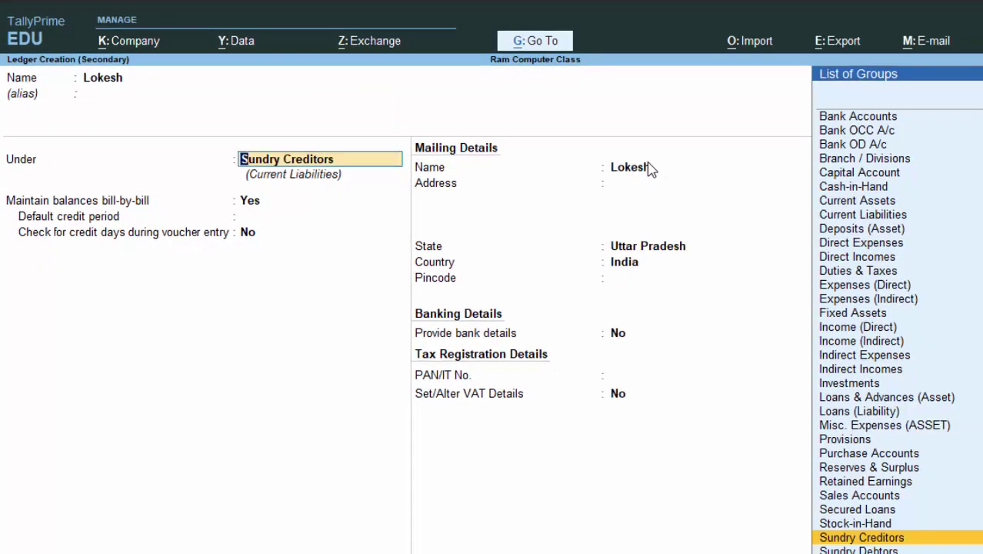
{"action": "key", "text": "Return"}
{"action": "key", "text": "Return"}
{"action": "key", "text": "Return"}
{"action": "key", "text": "Return"}
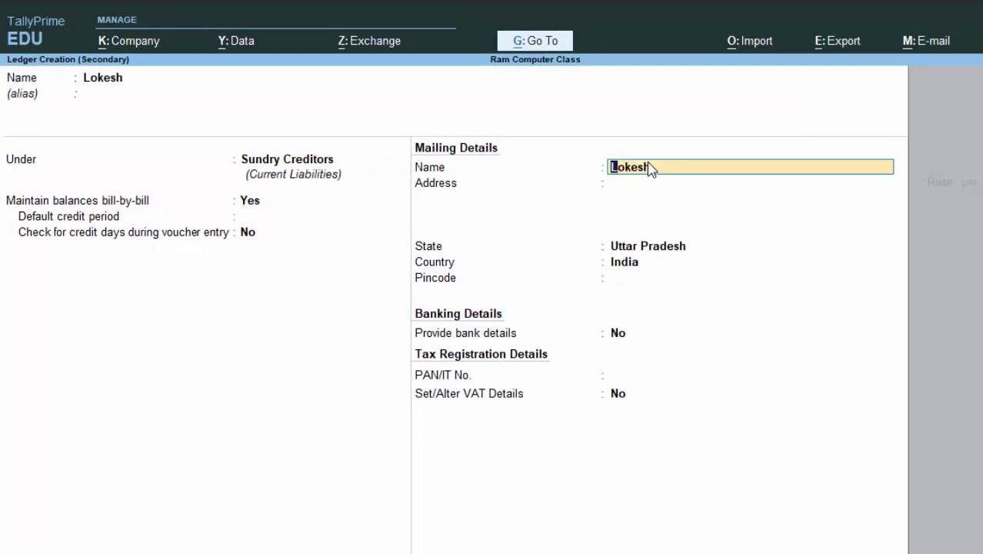
{"action": "key", "text": "Return"}
{"action": "key", "text": "Return"}
{"action": "key", "text": "Return"}
{"action": "key", "text": "Return"}
{"action": "key", "text": "Return"}
{"action": "key", "text": "Return"}
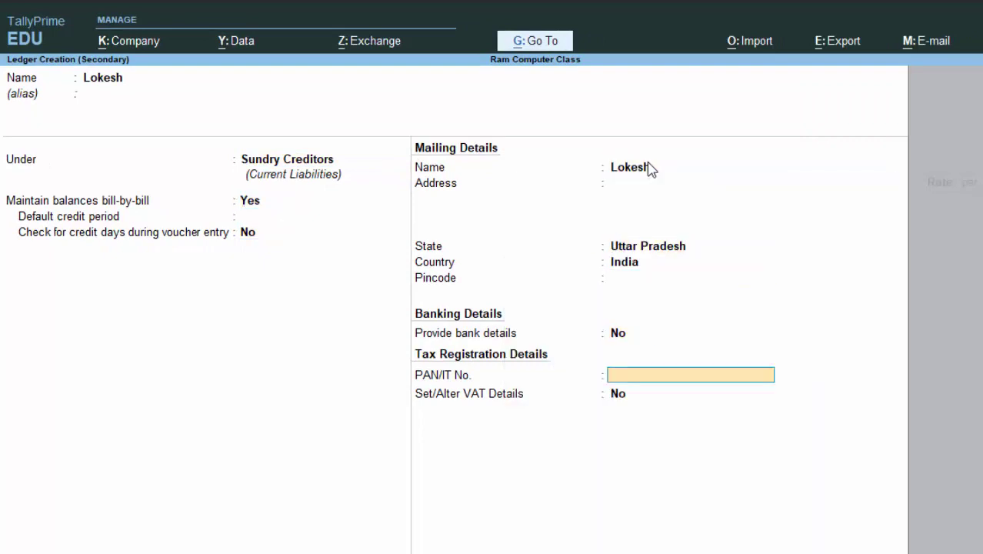
Enable VAT details for the supplier ledger with dealer type Regular, leave the tax numbers blank, and save the ledger
{"action": "key", "text": "Return"}
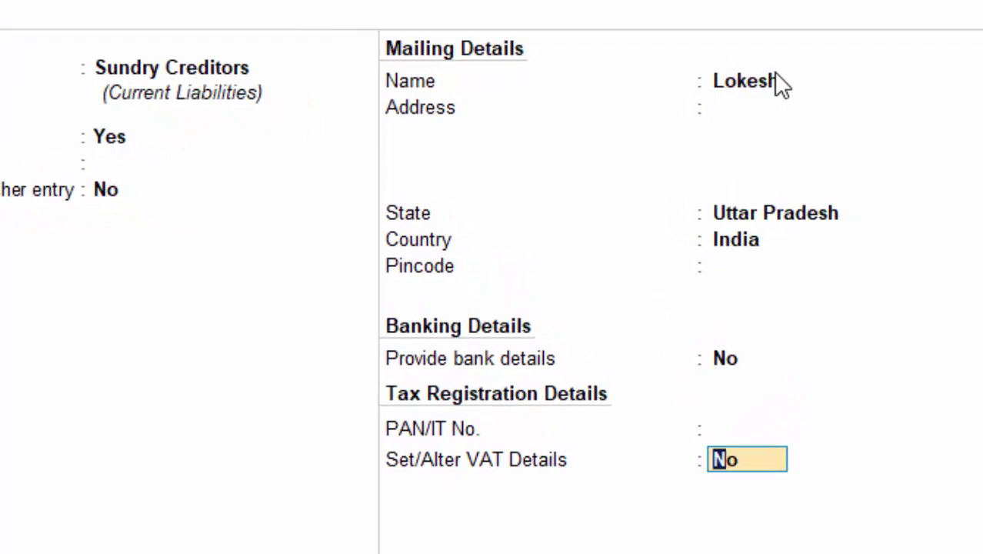
{"action": "type", "text": "y"}
{"action": "key", "text": "Return"}
{"action": "key", "text": "Return"}
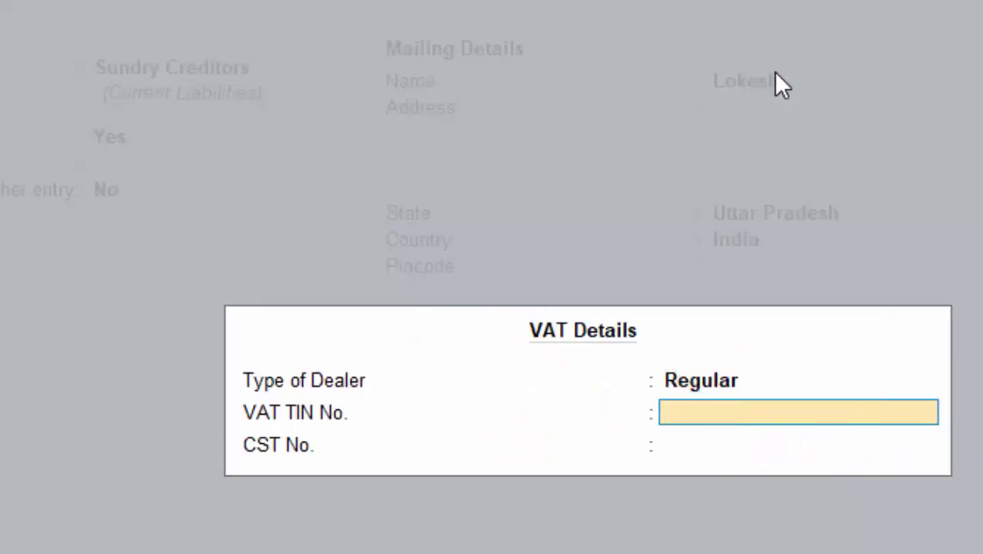
{"action": "key", "text": "Return"}
{"action": "key", "text": "Return"}
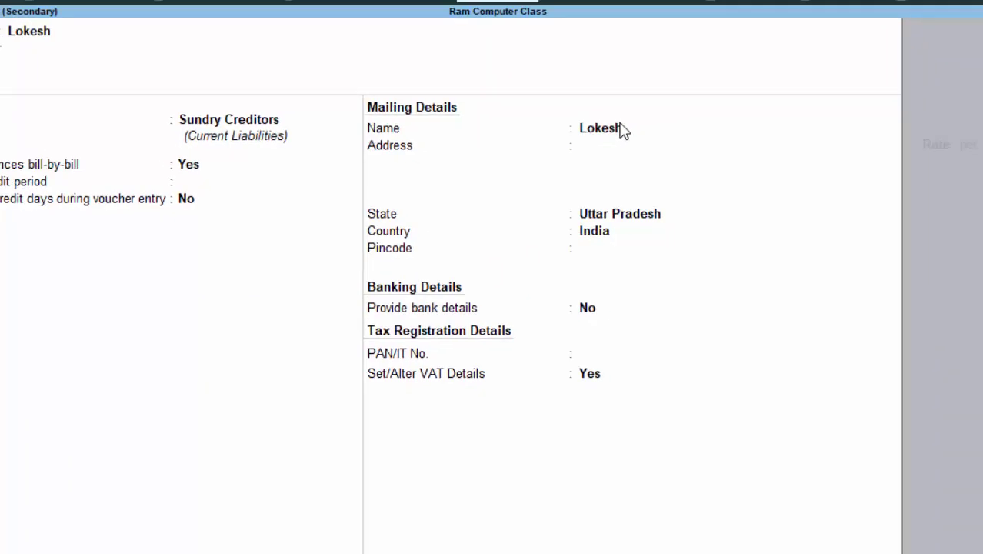
{"action": "key", "text": "Return"}
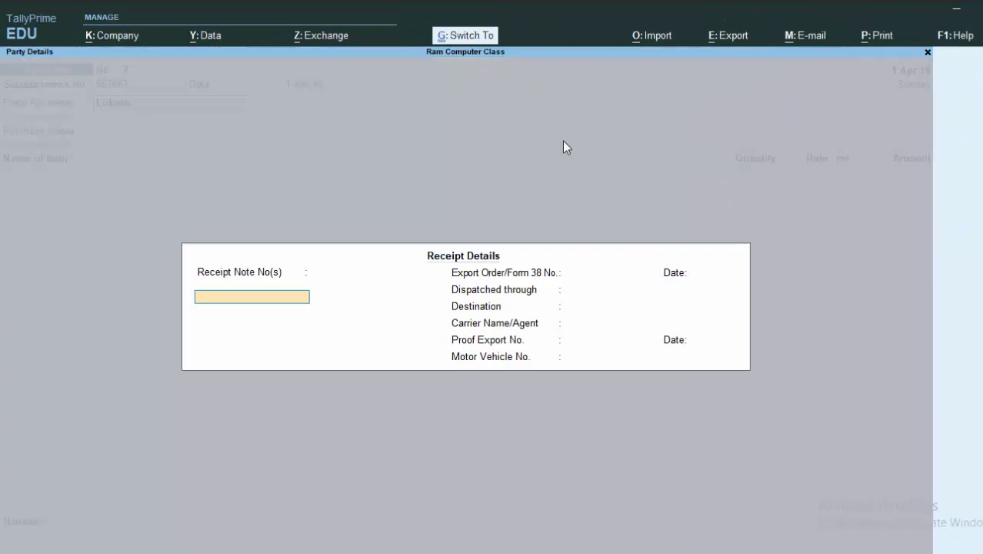
Set the voucher's VAT endorsement date to 1-4-18 and choose Purchase A/c as the purchase ledger
{"action": "key", "text": "ctrl+a"}
{"action": "key", "text": "ctrl+a"}
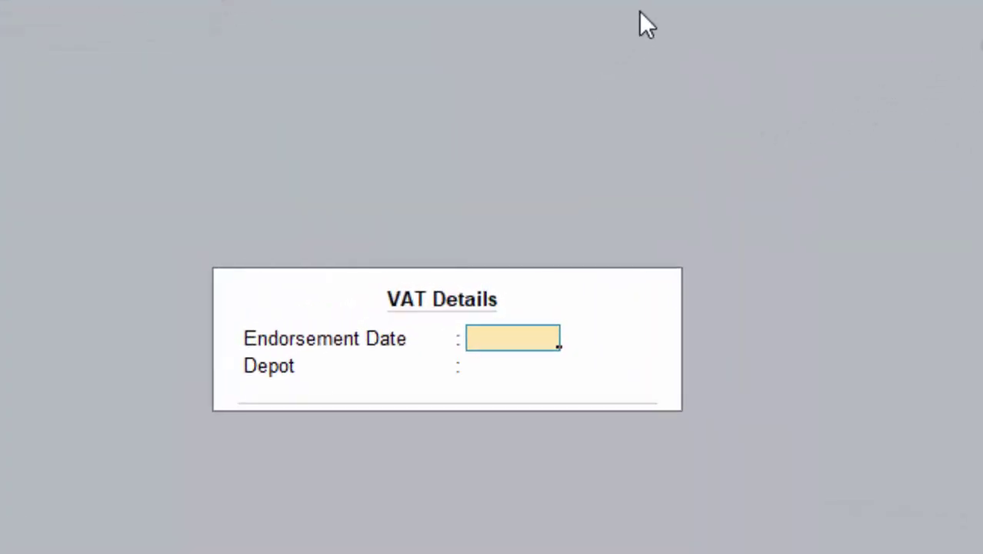
{"action": "type", "text": "1-"}
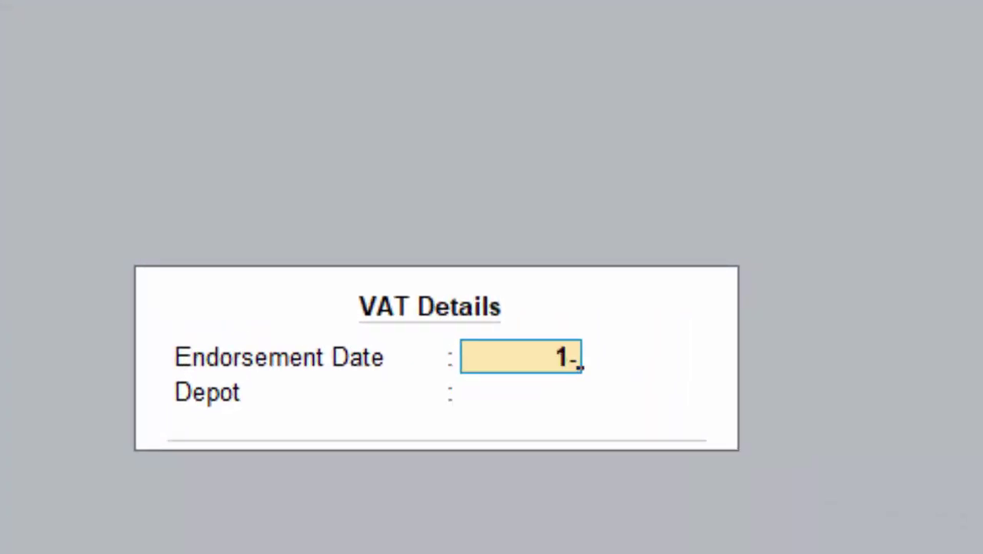
{"action": "type", "text": "4-18"}
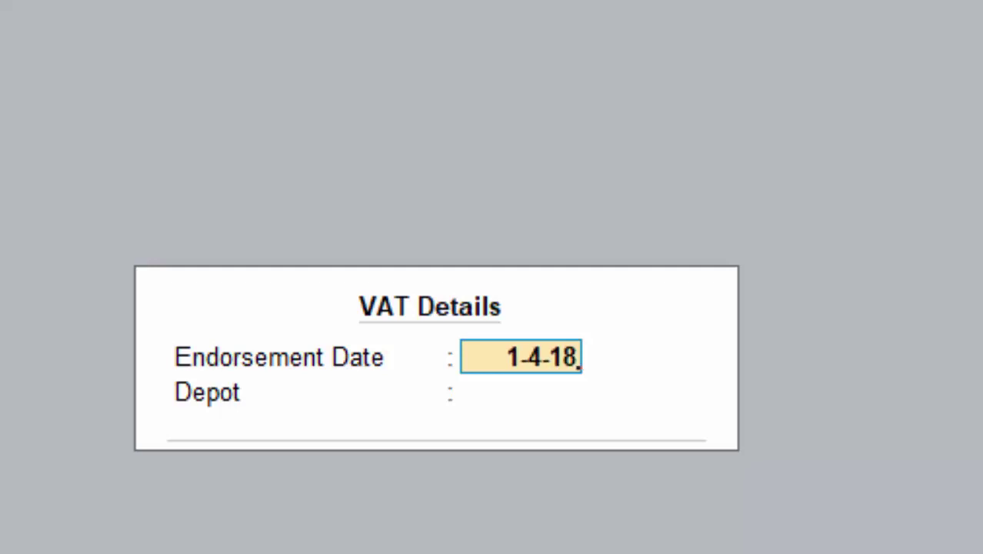
{"action": "key", "text": "Return"}
{"action": "key", "text": "Return"}
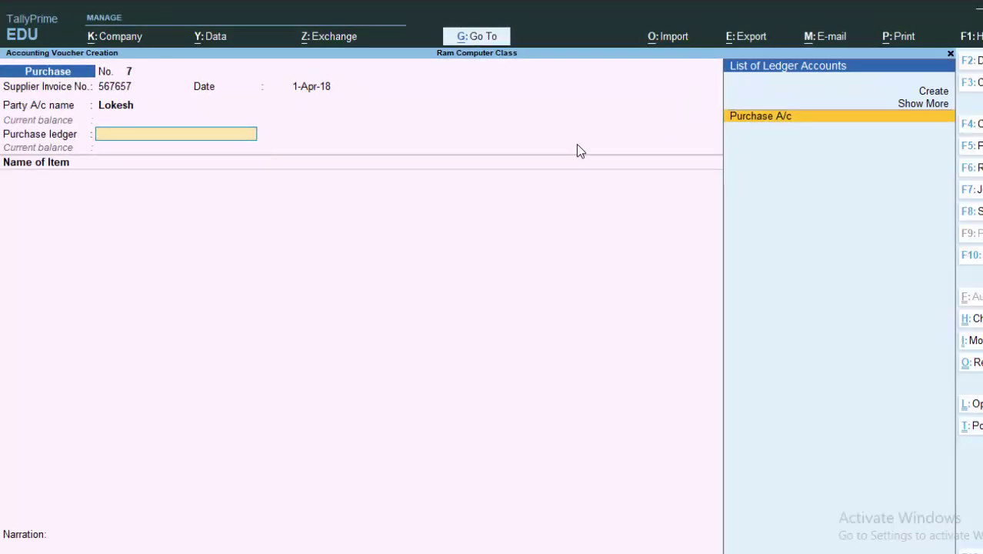
{"action": "key", "text": "Return"}
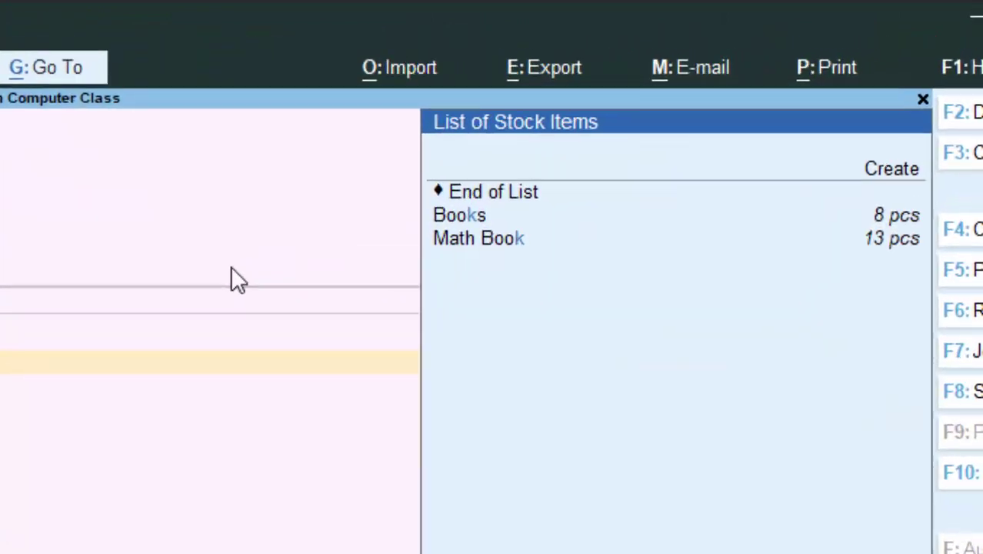
Add the stock item Books to the purchase voucher with quantity 8 pcs at a rate of 700.00 per pcs
{"action": "key", "text": "Down"}
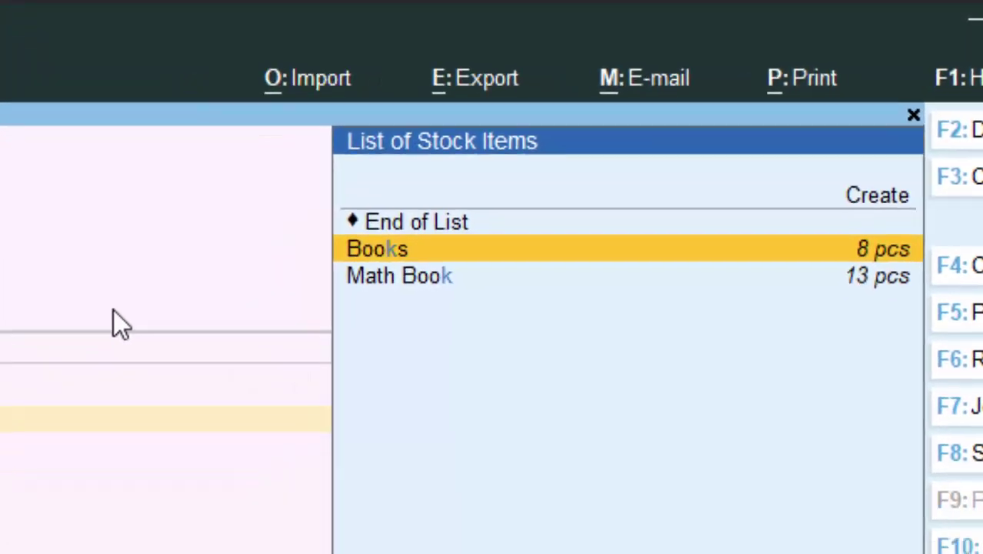
{"action": "key", "text": "Return"}
{"action": "type", "text": "8"}
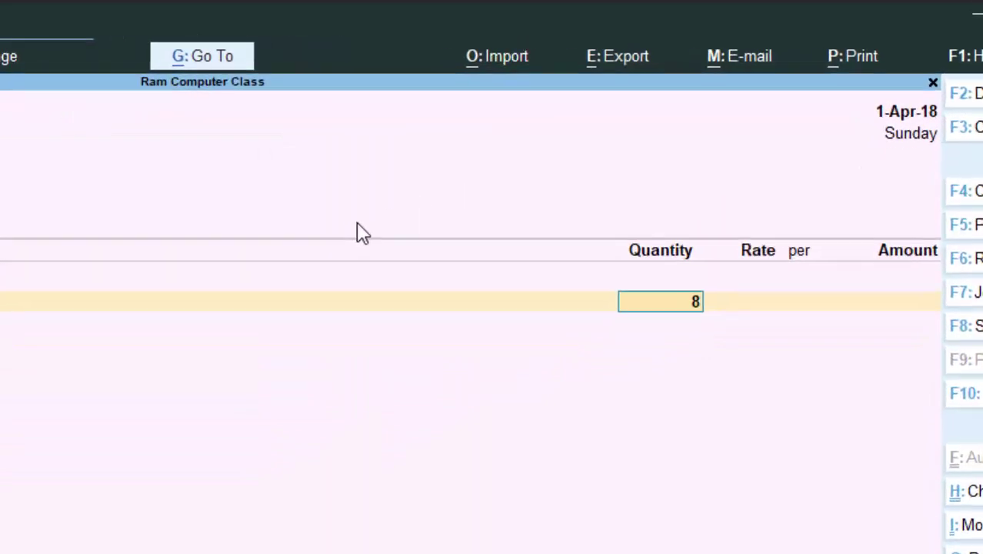
{"action": "key", "text": "Return"}
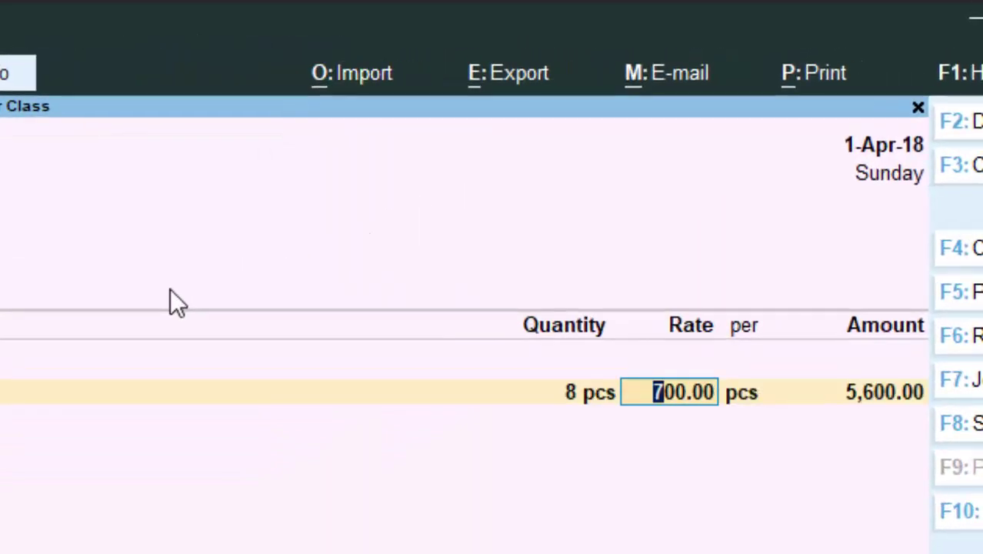
{"action": "key", "text": "Return"}
{"action": "key", "text": "Return"}
{"action": "key", "text": "Return"}
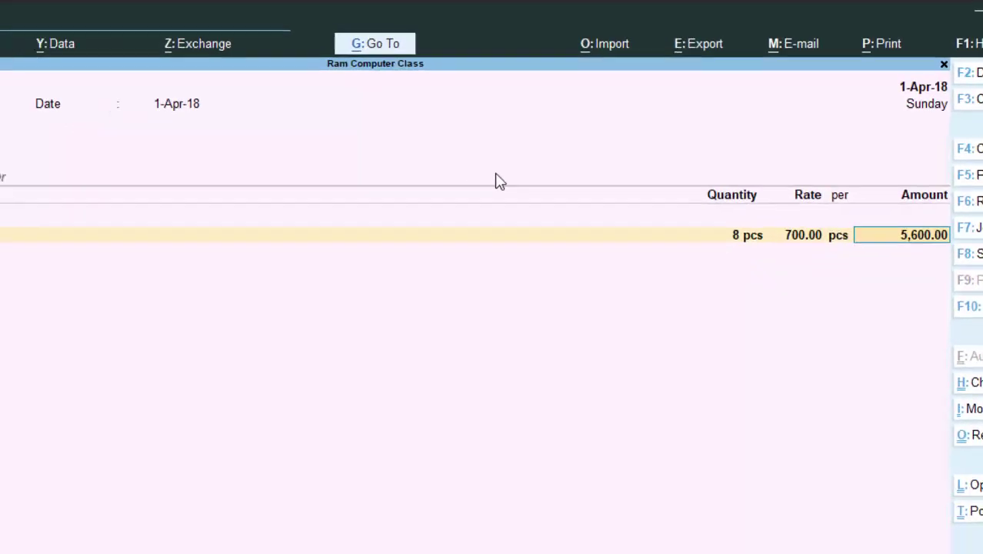
{"action": "key", "text": "Return"}
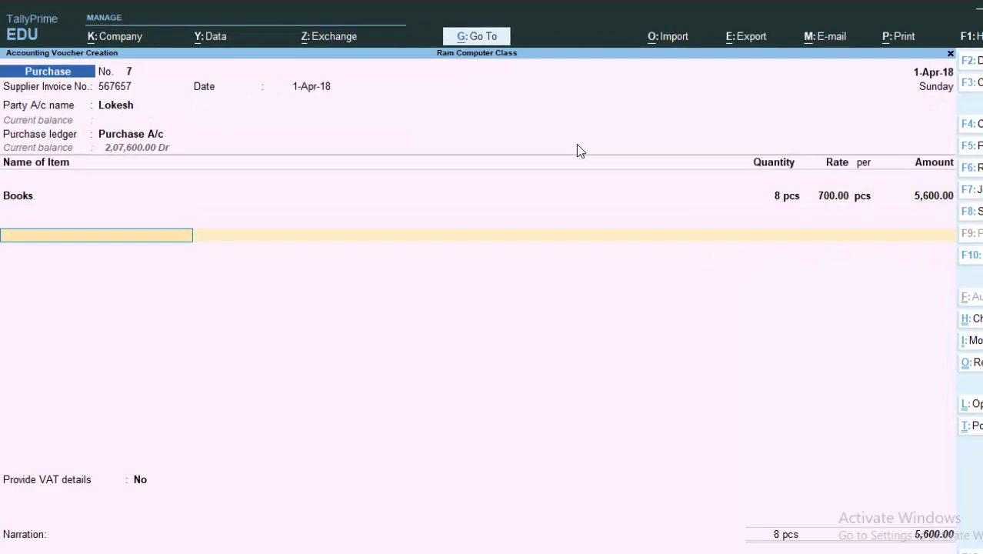
Start creating a new ledger from the voucher, named Vat@, under the Duties & Taxes group
{"action": "type", "text": "v"}
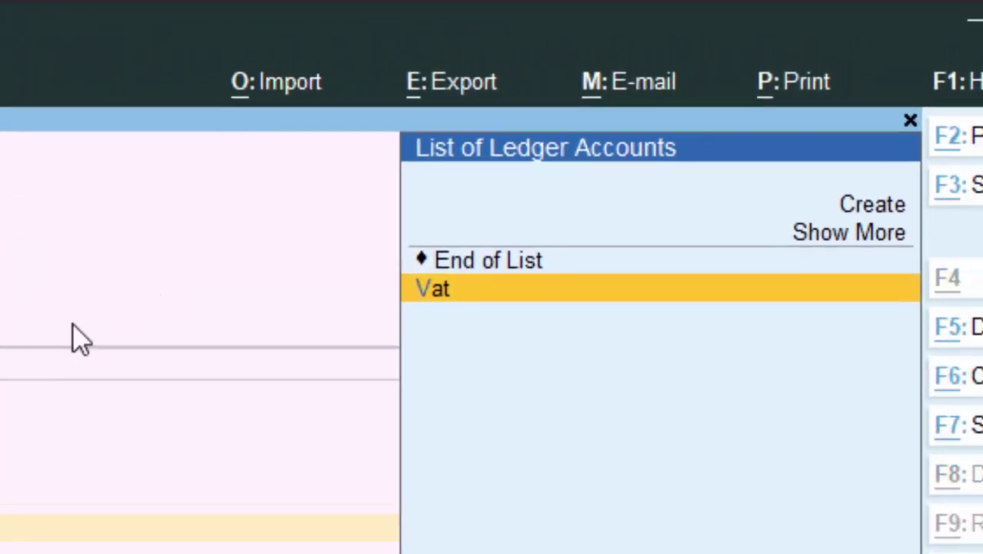
{"action": "key", "text": "alt+c"}
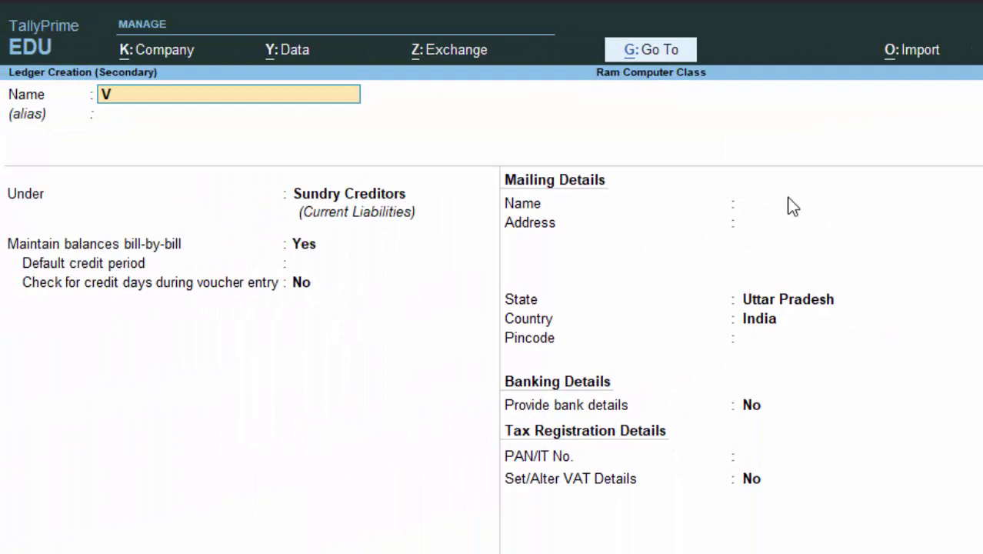
{"action": "type", "text": "at@"}
{"action": "key", "text": "Return"}
{"action": "key", "text": "Return"}
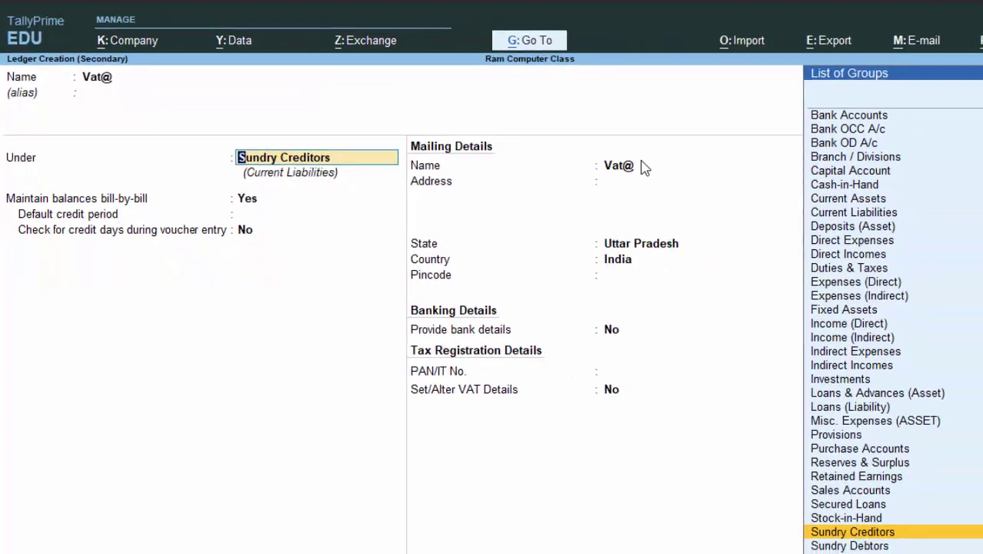
{"action": "type", "text": "d"}
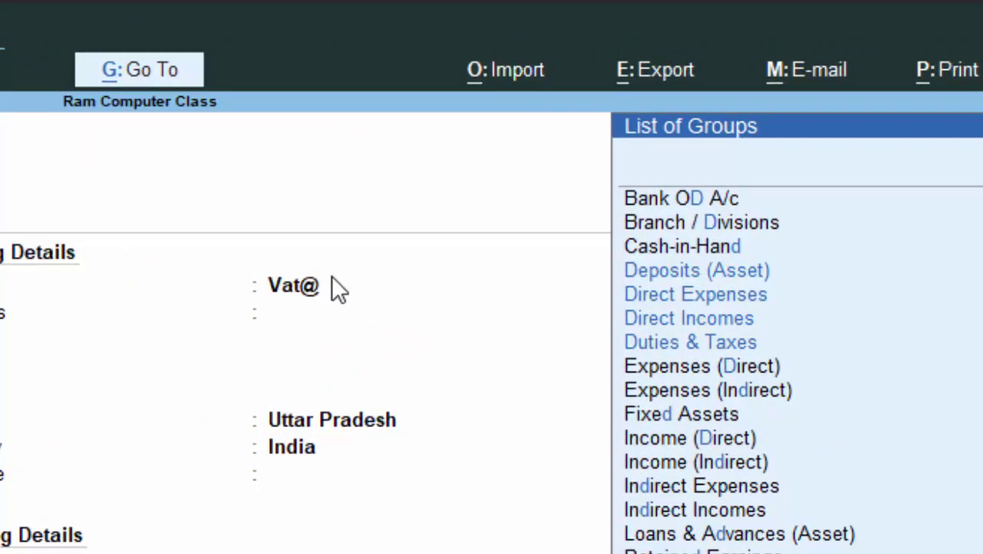
{"action": "key", "text": "Down"}
{"action": "key", "text": "Down"}
{"action": "key", "text": "Down"}
{"action": "key", "text": "Down"}
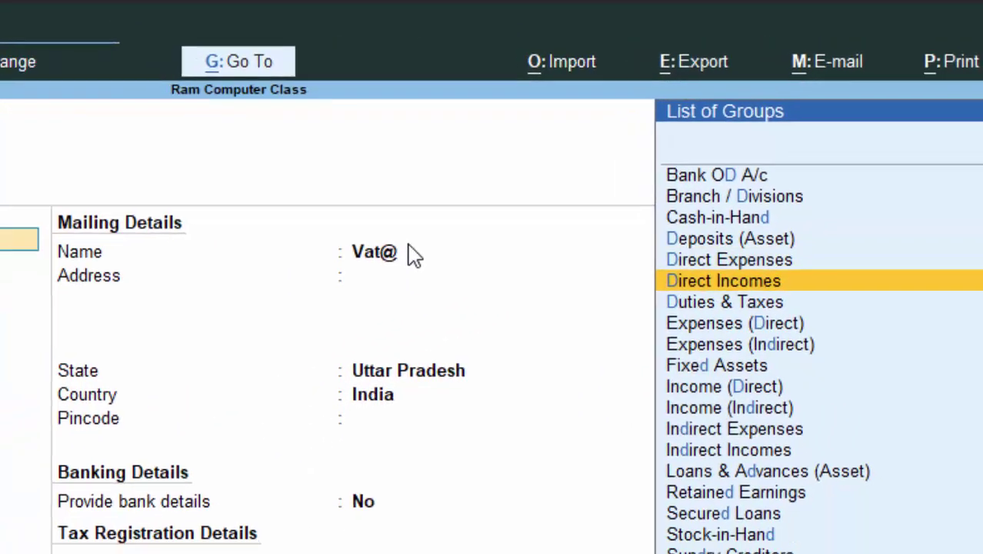
{"action": "key", "text": "Return"}
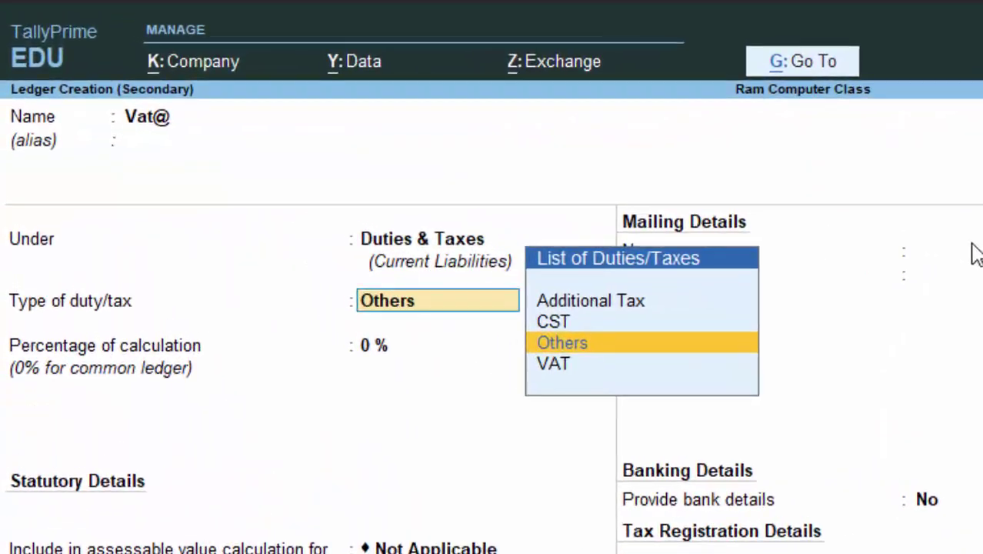
Set the Vat@ ledger's duty type to VAT at 0 % with Normal Rounding and rounding limit 0, and save the ledger
{"action": "key", "text": "Down"}
{"action": "key", "text": "Return"}
{"action": "key", "text": "Return"}
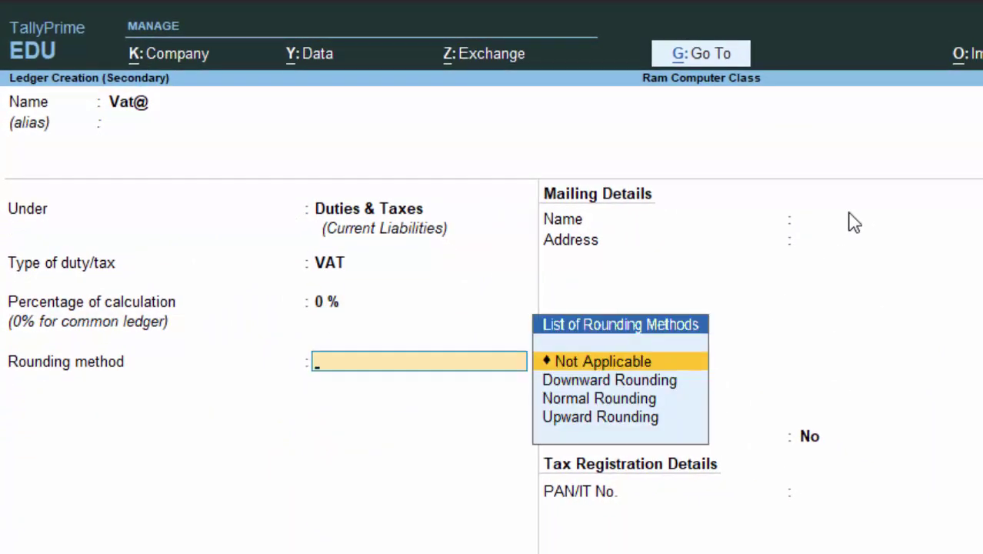
{"action": "key", "text": "Down"}
{"action": "key", "text": "Down"}
{"action": "key", "text": "Return"}
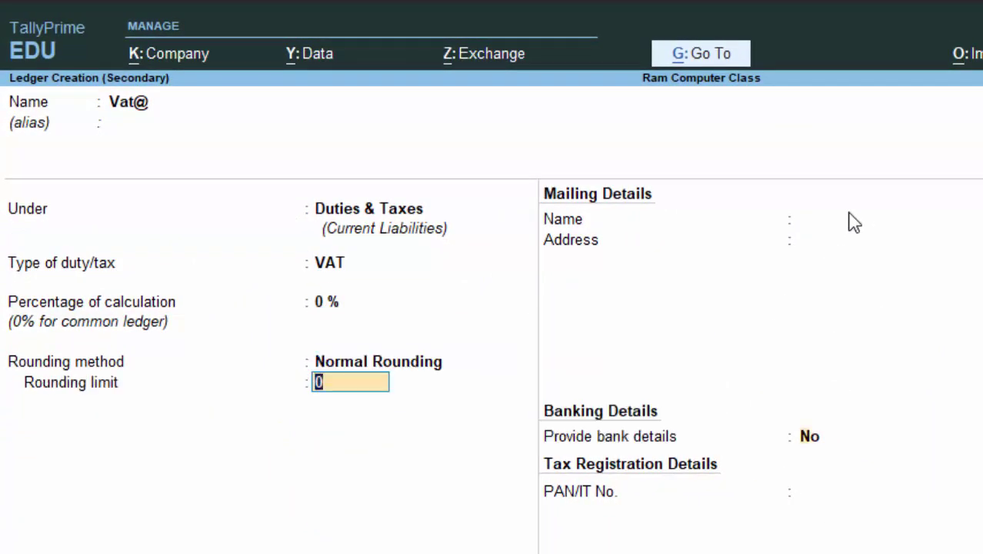
{"action": "key", "text": "Return"}
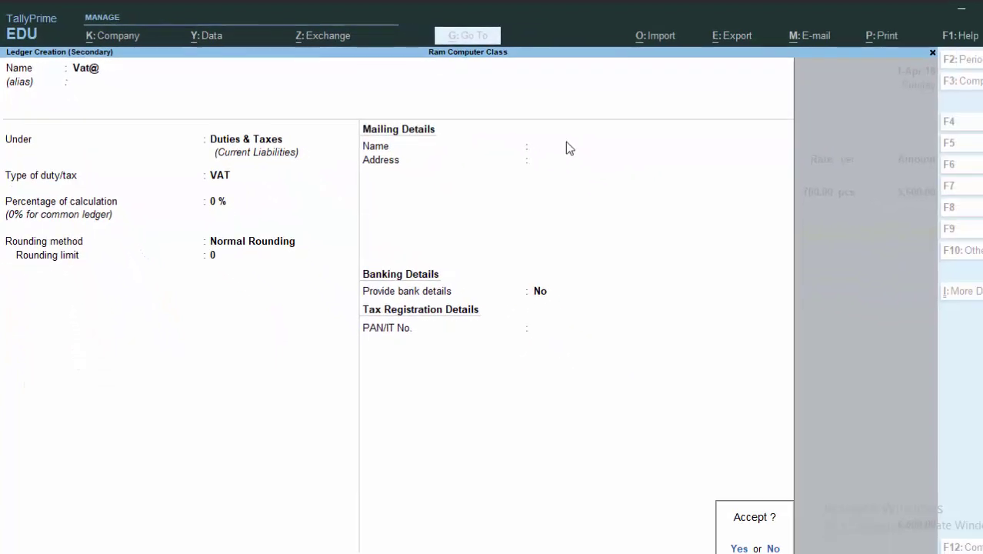
{"action": "key", "text": "Return"}
Apply the Vat@ ledger to the voucher with its calculated tax amount and save the purchase voucher
{"action": "key", "text": "Return"}
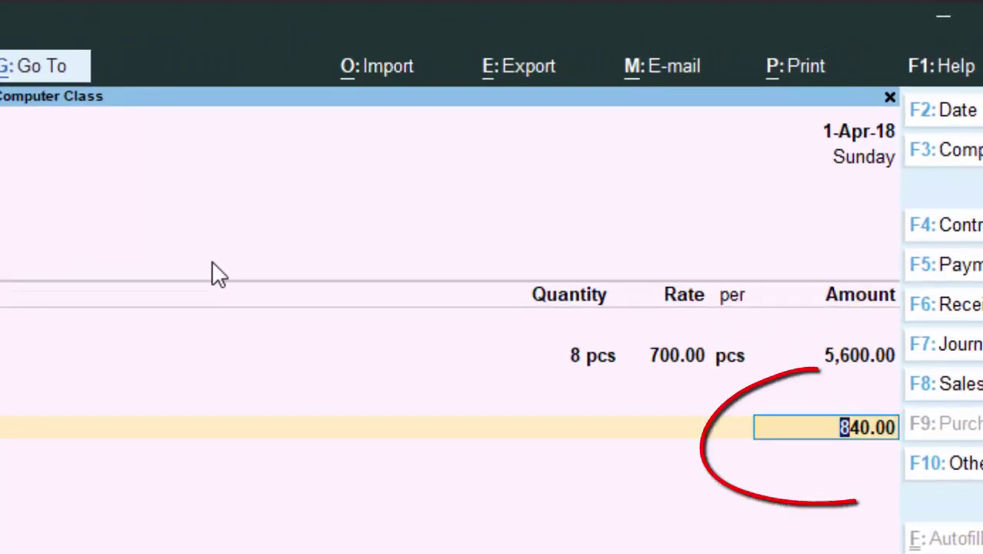
{"action": "key", "text": "ctrl"}
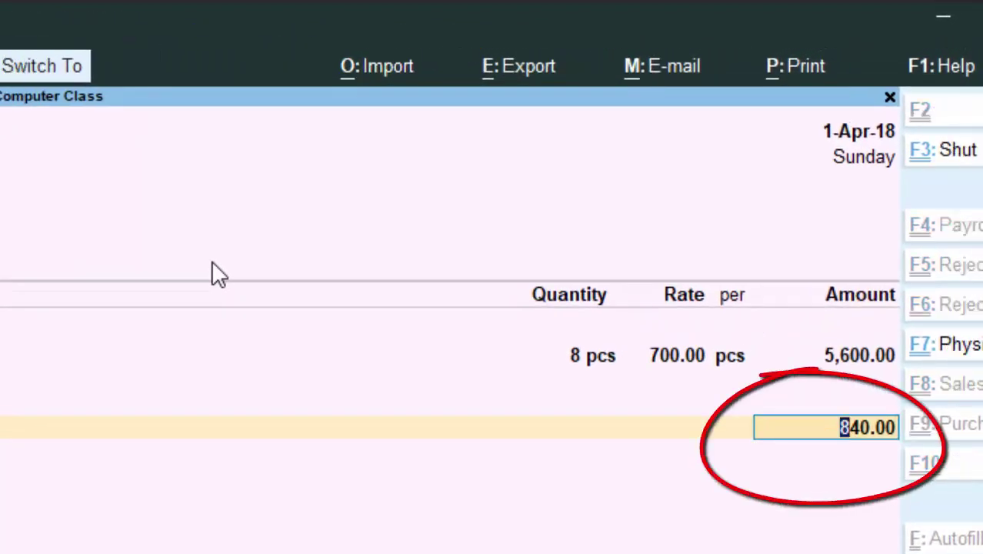
{"action": "key", "text": "ctrl+a"}
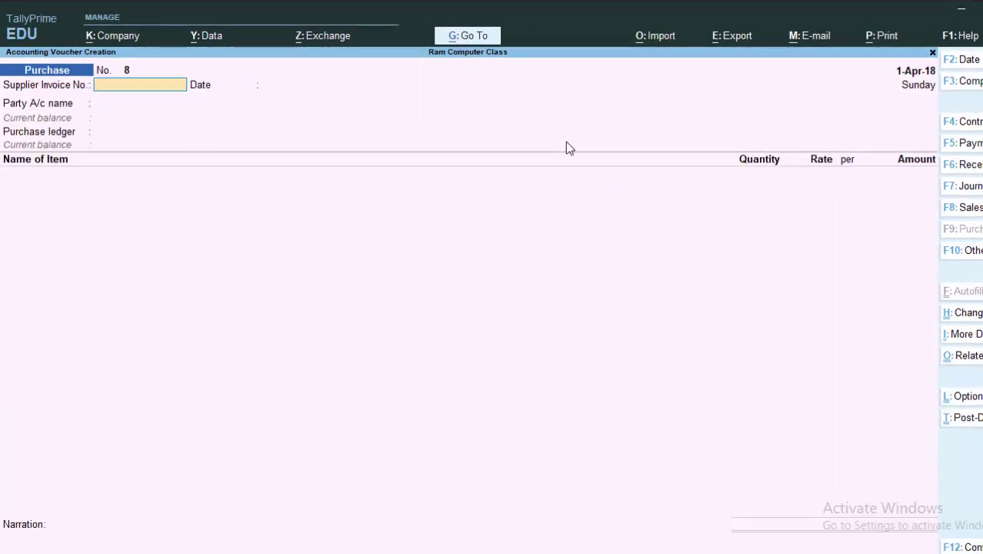
Start another purchase voucher with supplier invoice number 578978 dated 1-Apr-18 and set the voucher date to 2-4-18
{"action": "type", "text": "5789t78"}
{"action": "key", "text": "Return"}
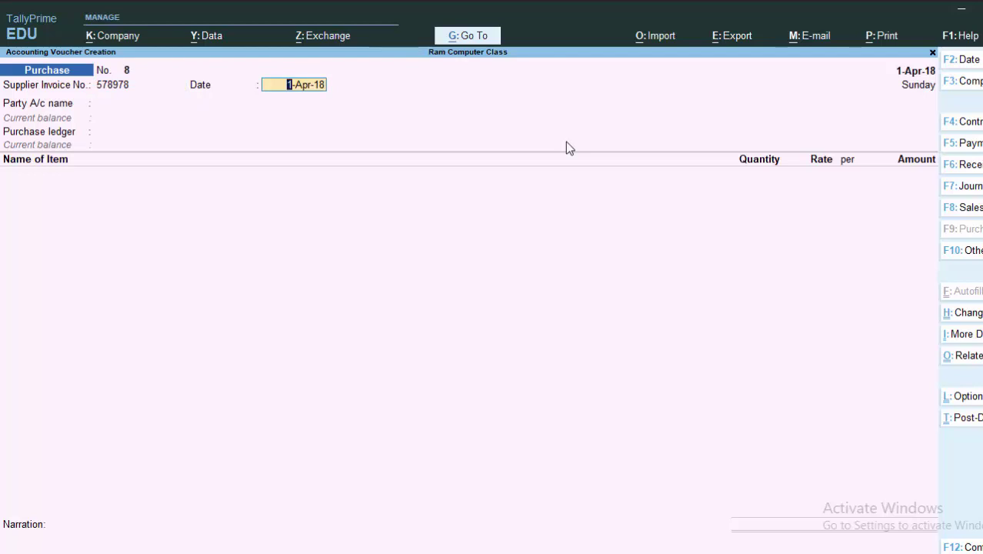
{"action": "key", "text": "F2"}
{"action": "type", "text": "2-"}
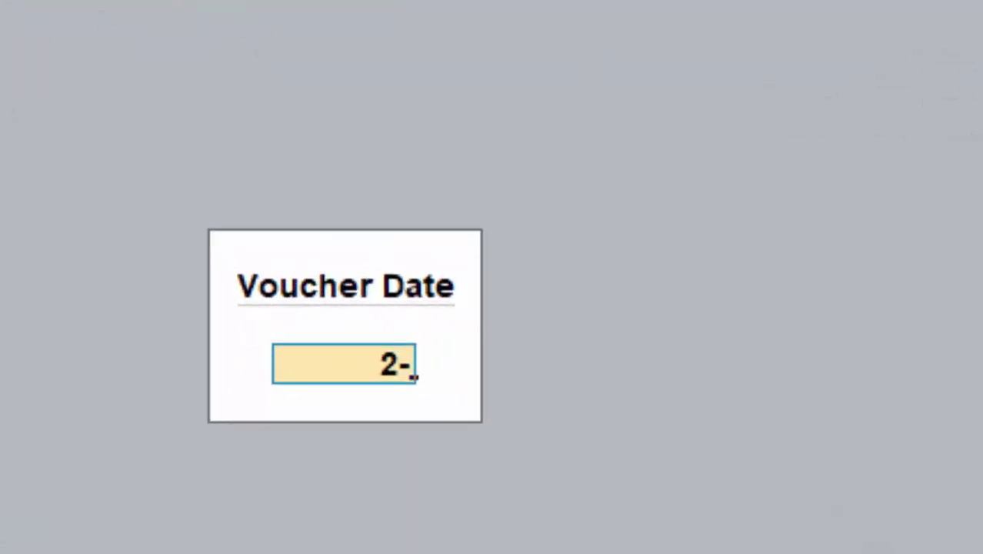
{"action": "type", "text": "4-18"}
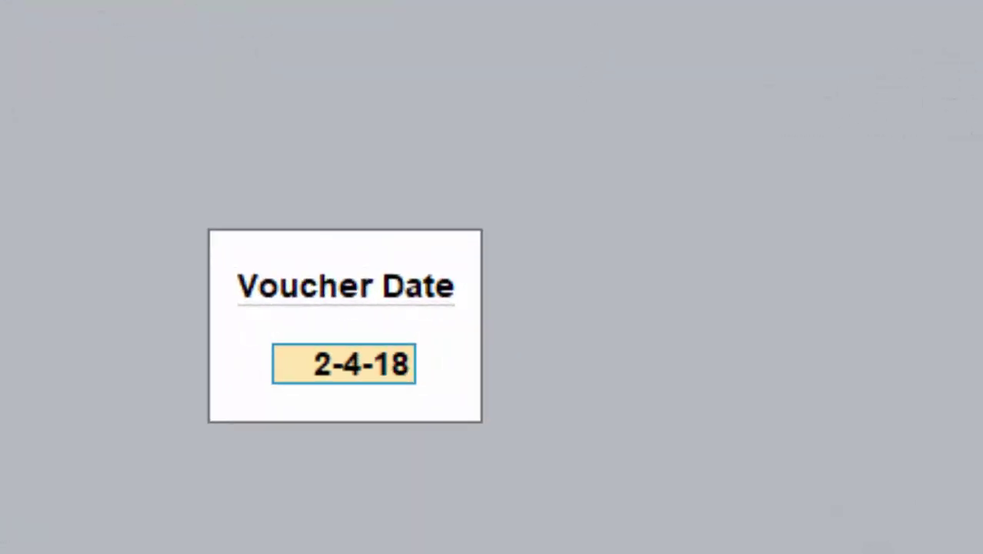
{"action": "key", "text": "Return"}
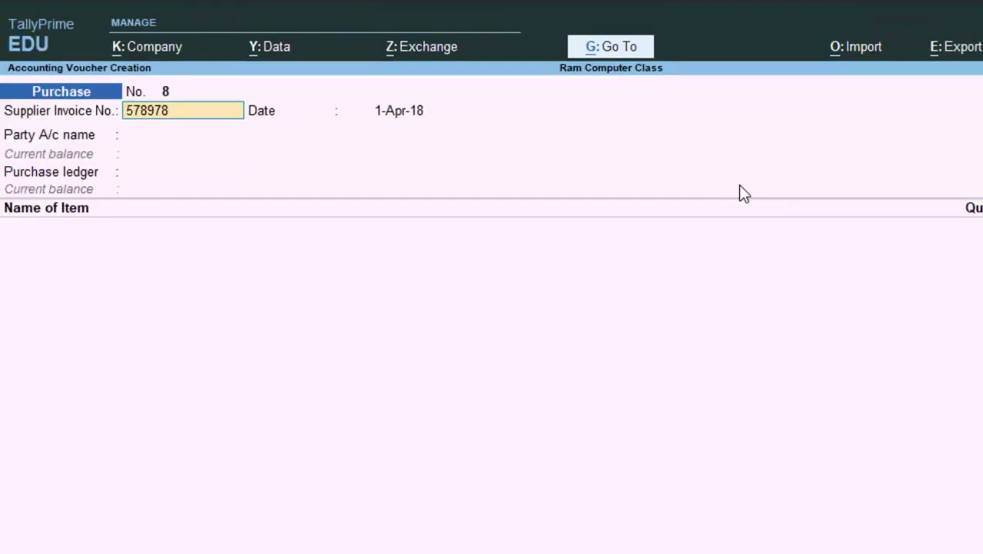
{"action": "key", "text": "Return"}
{"action": "key", "text": "Return"}
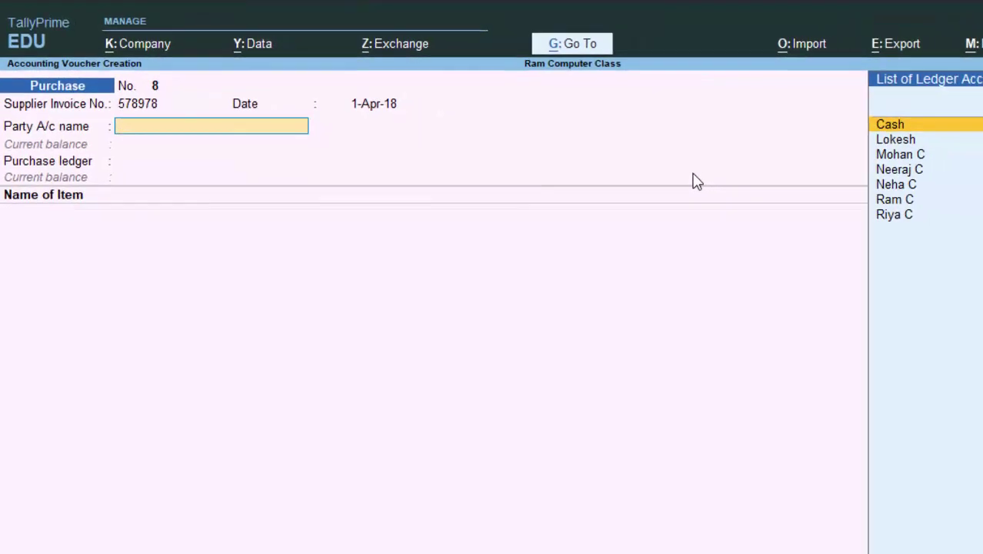
Choose Cash as the party, leave the receipt details blank, and accept the party details with state Uttar Pradesh and country India
{"action": "key", "text": "Return"}
{"action": "key", "text": "Return"}
{"action": "key", "text": "Return"}
{"action": "key", "text": "Return"}
{"action": "key", "text": "Return"}
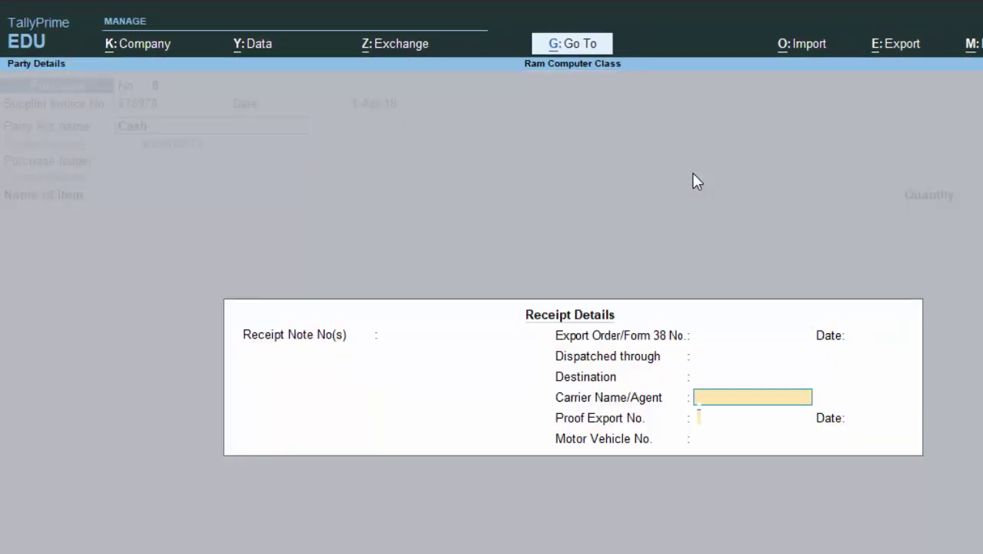
{"action": "key", "text": "Return"}
{"action": "key", "text": "Return"}
{"action": "key", "text": "Return"}
{"action": "key", "text": "Return"}
{"action": "key", "text": "Return"}
{"action": "key", "text": "Return"}
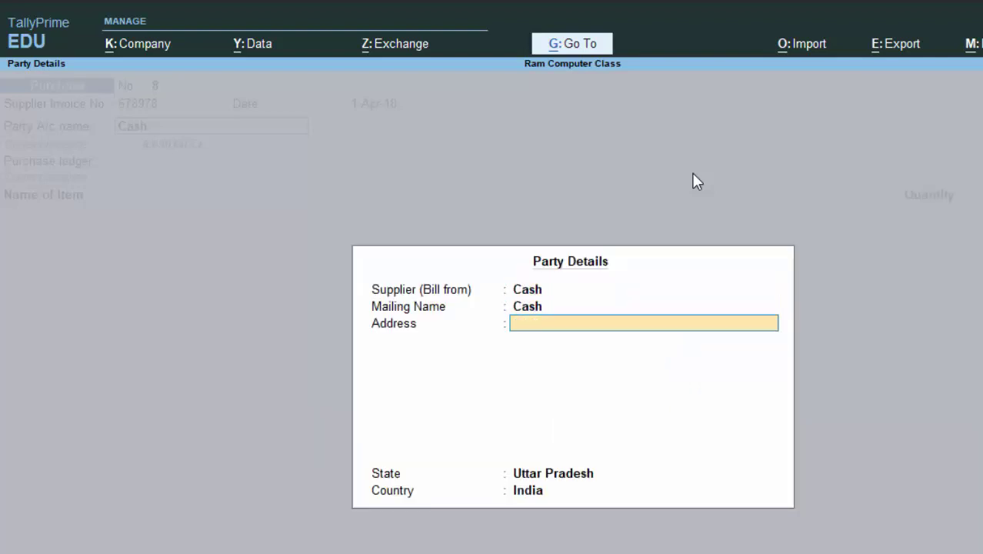
{"action": "key", "text": "Return"}
{"action": "key", "text": "Return"}
{"action": "key", "text": "Return"}
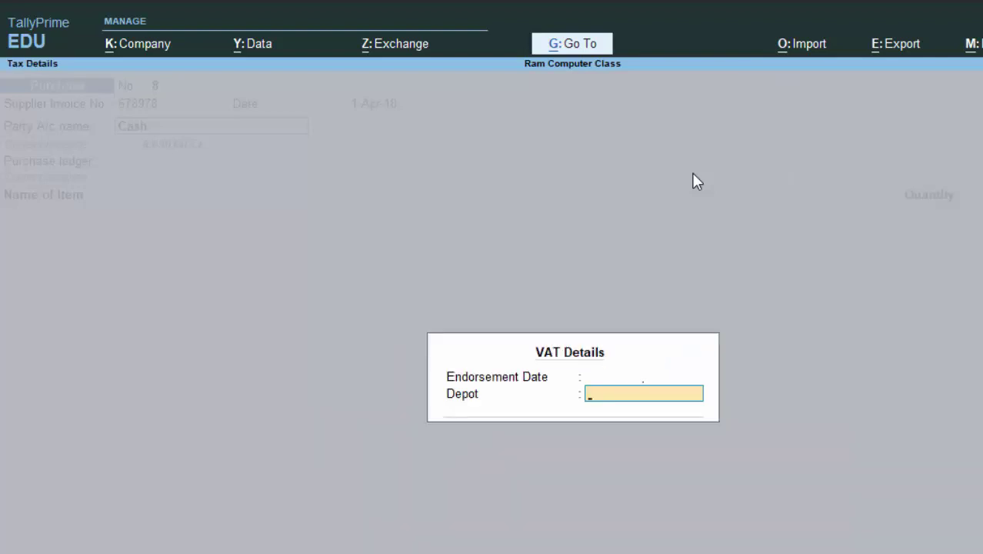
Set the cash purchase's VAT endorsement date to 1-4-18, leave the depot blank, and choose Purchase A/c as the purchase ledger
{"action": "key", "text": "BackSpace"}
{"action": "type", "text": "1-"}
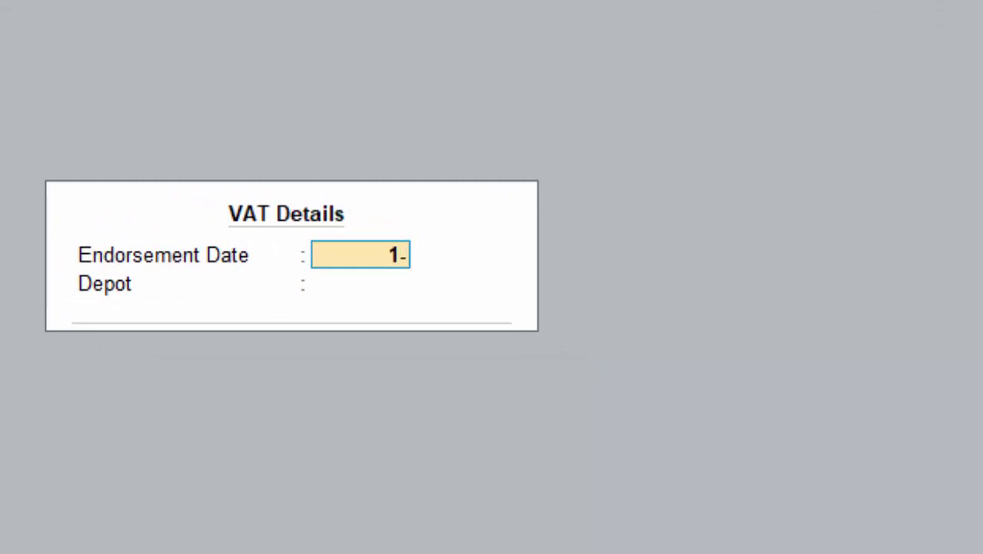
{"action": "type", "text": "4-18"}
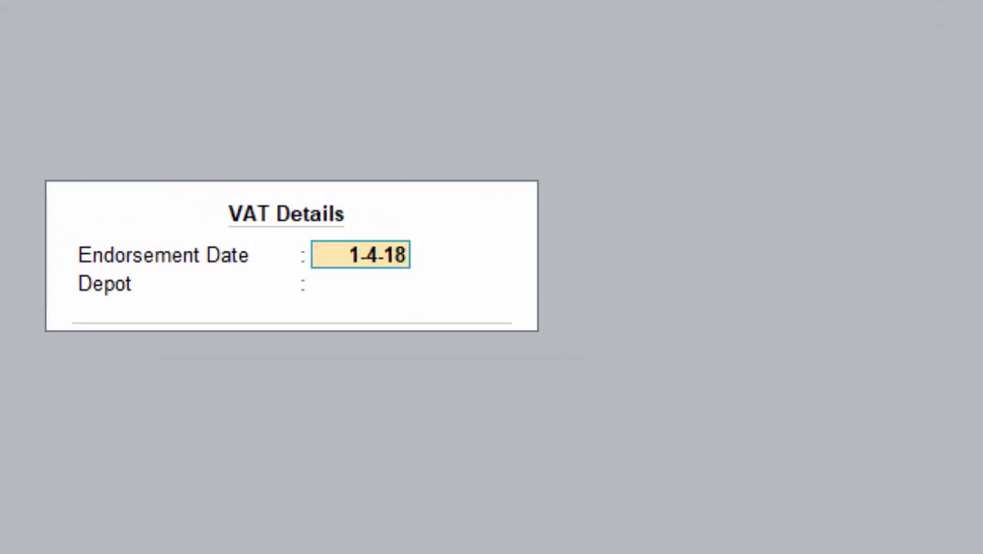
{"action": "key", "text": "Return"}
{"action": "key", "text": "Return"}
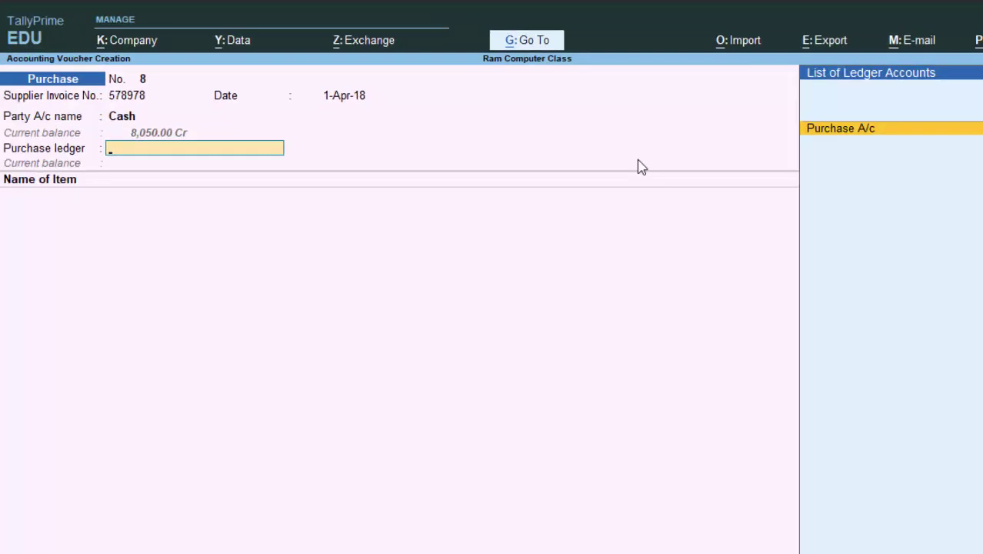
{"action": "key", "text": "Return"}
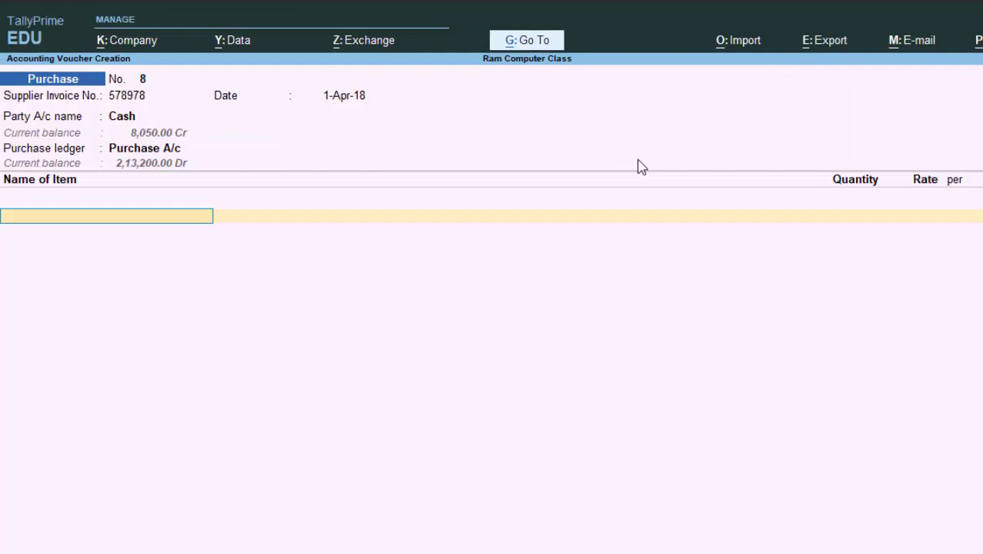
Add 8 pcs of Books at 700.00 per pcs to the cash purchase voucher
{"action": "type", "text": "K"}
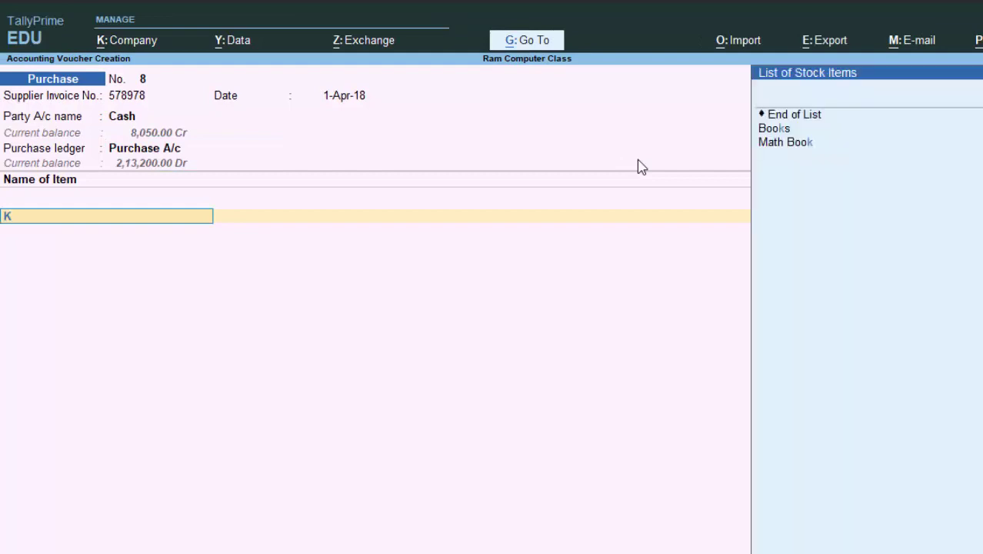
{"action": "key", "text": "Return"}
{"action": "type", "text": "8"}
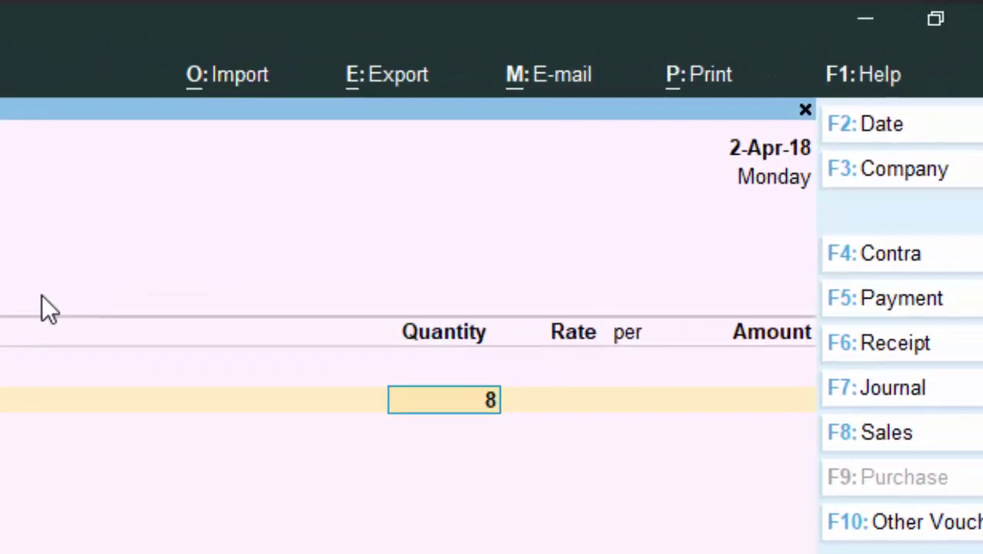
{"action": "key", "text": "Return"}
{"action": "key", "text": "Return"}
{"action": "key", "text": "Return"}
{"action": "key", "text": "Return"}
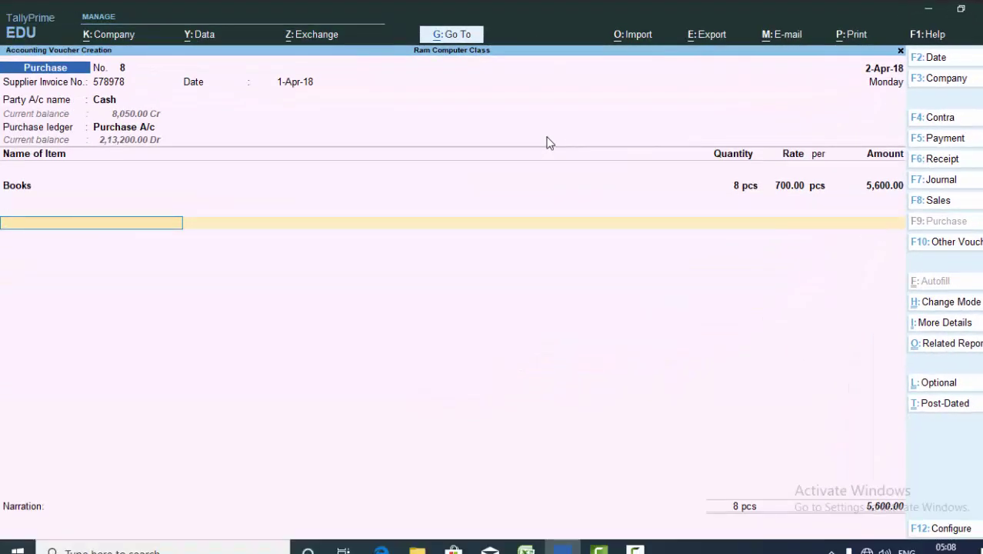
Try adding the Vat@ ledger to the cash purchase voucher, and leave voucher entry without saving it
{"action": "type", "text": "V"}
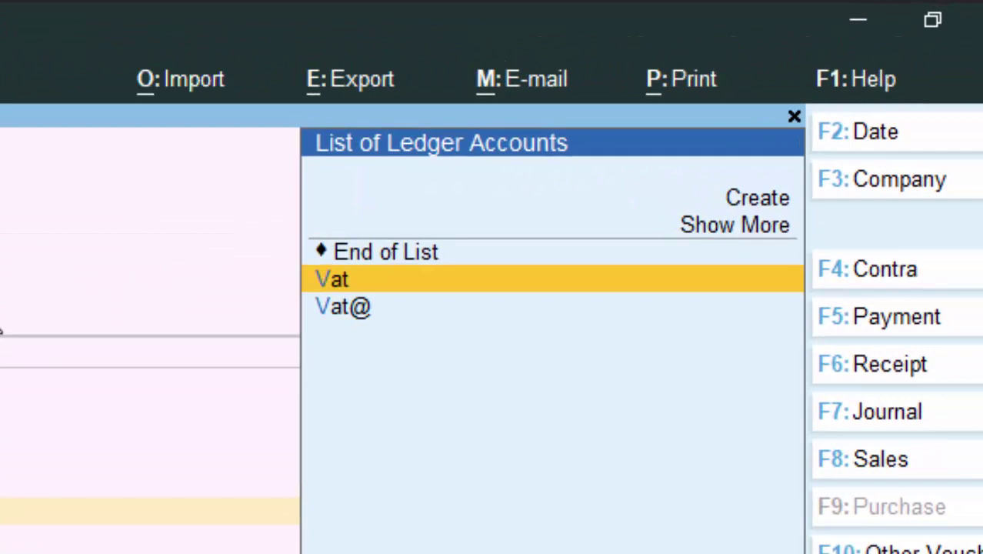
{"action": "key", "text": "Down"}
{"action": "key", "text": "Return"}
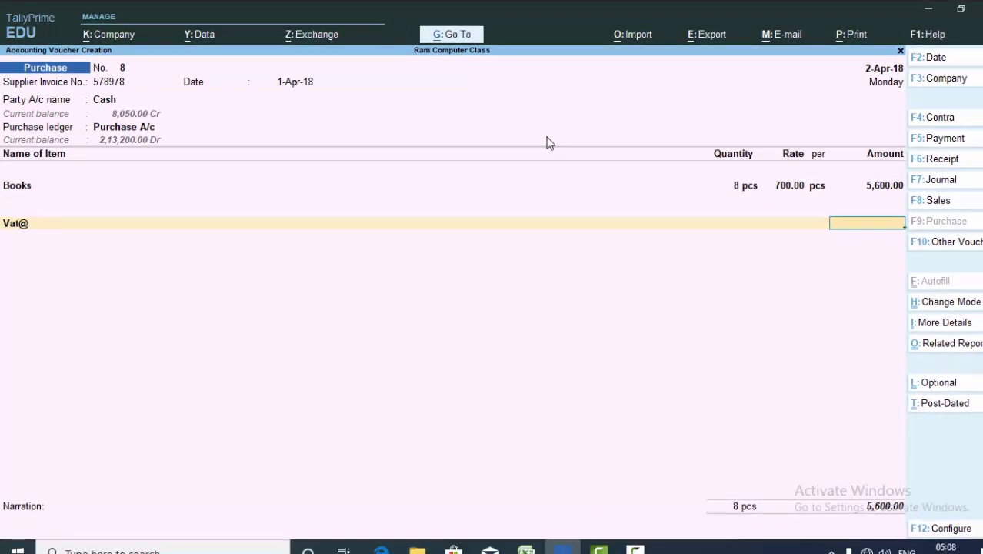
{"action": "key", "text": "Escape"}
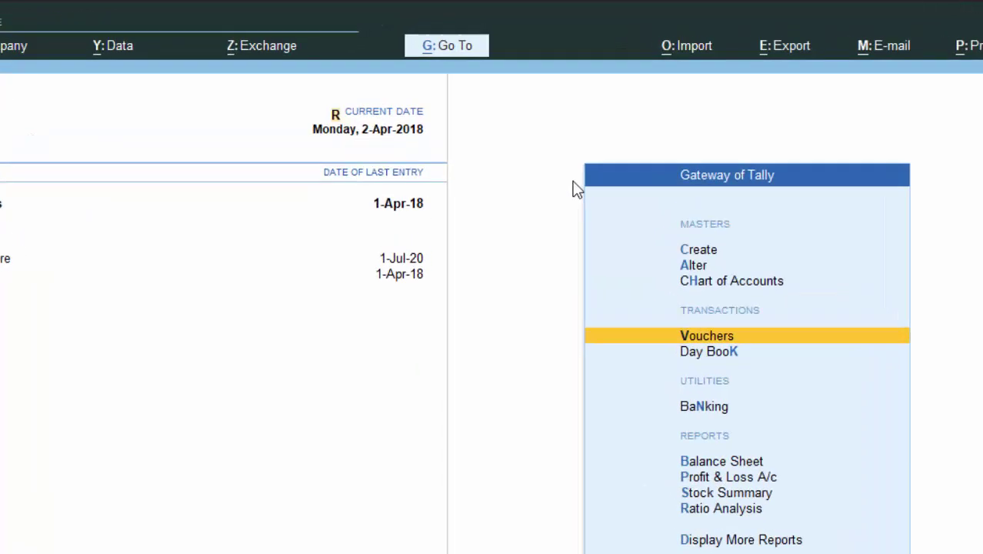
Open the company Ram Computer Class for alteration
{"action": "key", "text": "F3"}
{"action": "key", "text": "Up"}
{"action": "key", "text": "Up"}
{"action": "key", "text": "Up"}
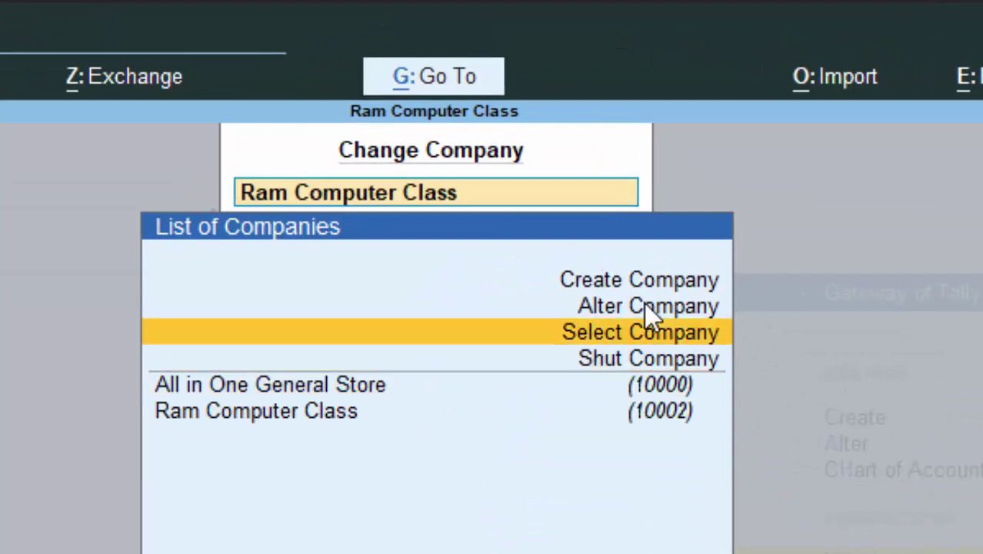
{"action": "key", "text": "Up"}
{"action": "key", "text": "Return"}
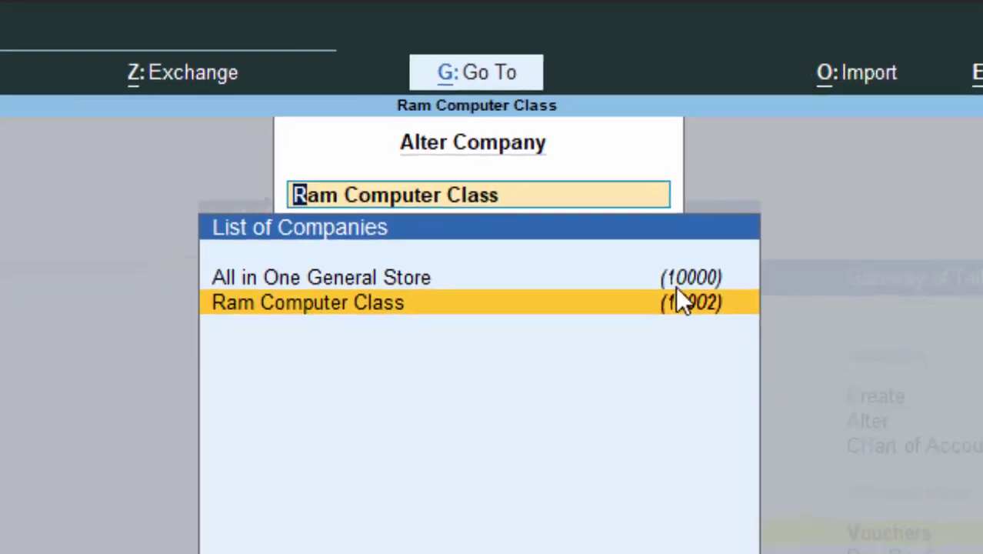
{"action": "key", "text": "Return"}
Keep Uttar Pradesh as the state and set the company's country to UAE
{"action": "key", "text": "Return"}
{"action": "key", "text": "Return"}
{"action": "key", "text": "Return"}
{"action": "key", "text": "Return"}
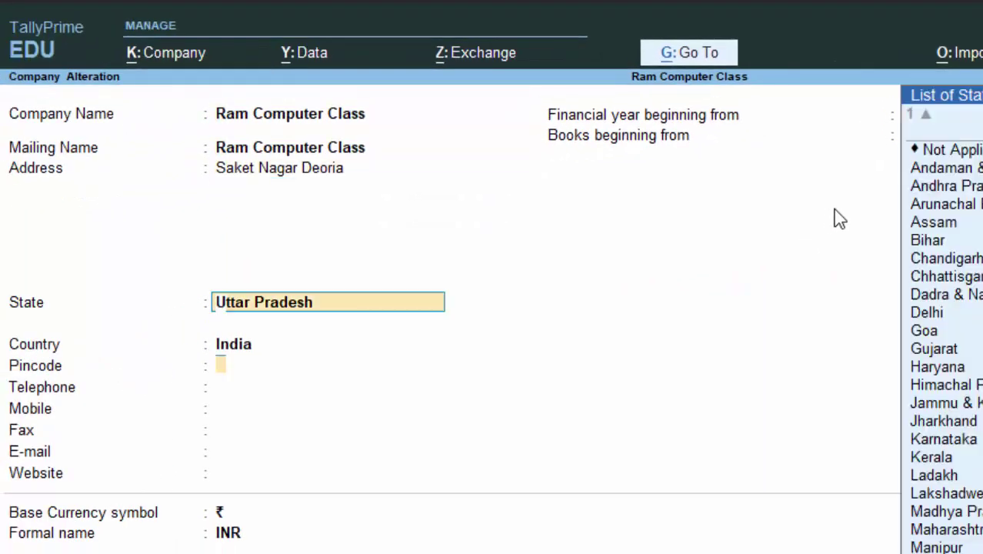
{"action": "key", "text": "Return"}
{"action": "key", "text": "BackSpace"}
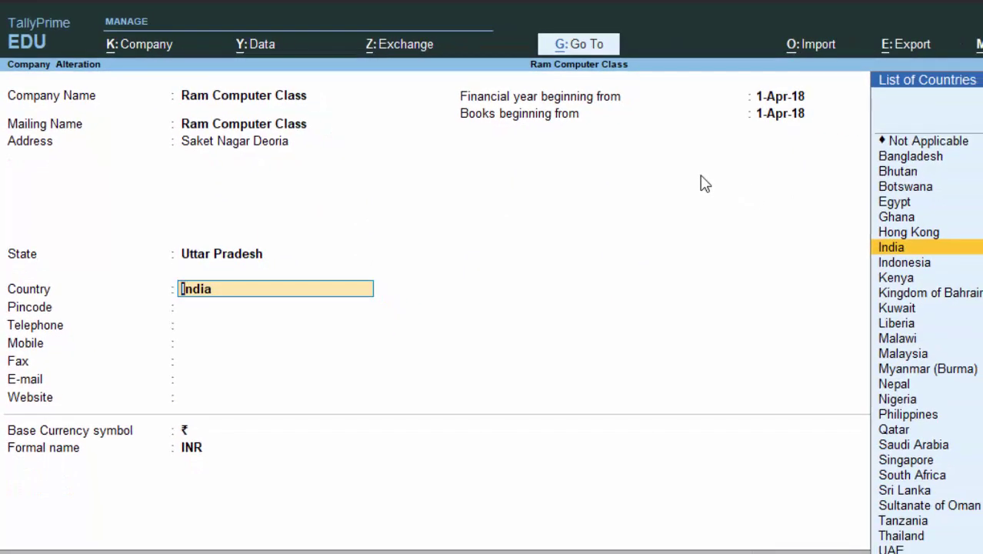
{"action": "type", "text": "U"}
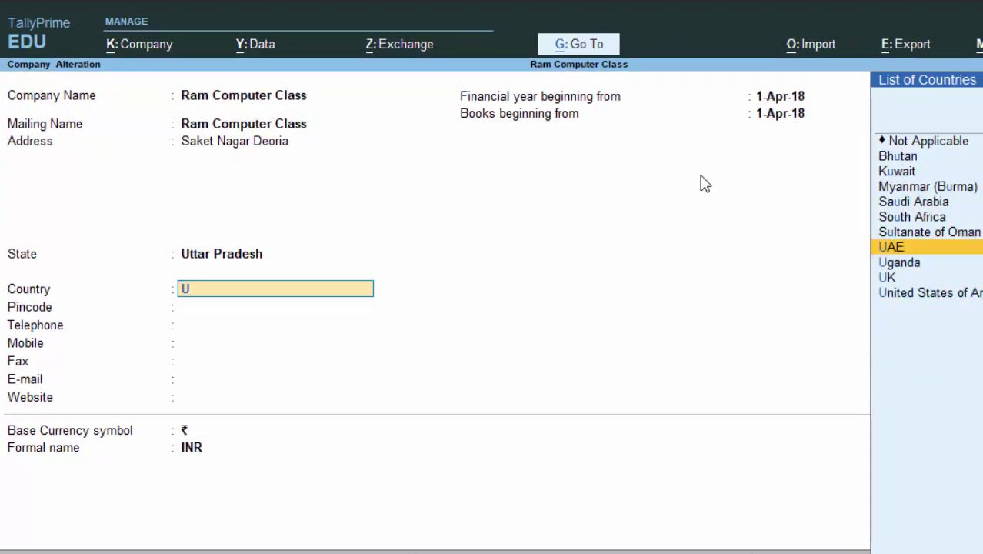
{"action": "key", "text": "Return"}
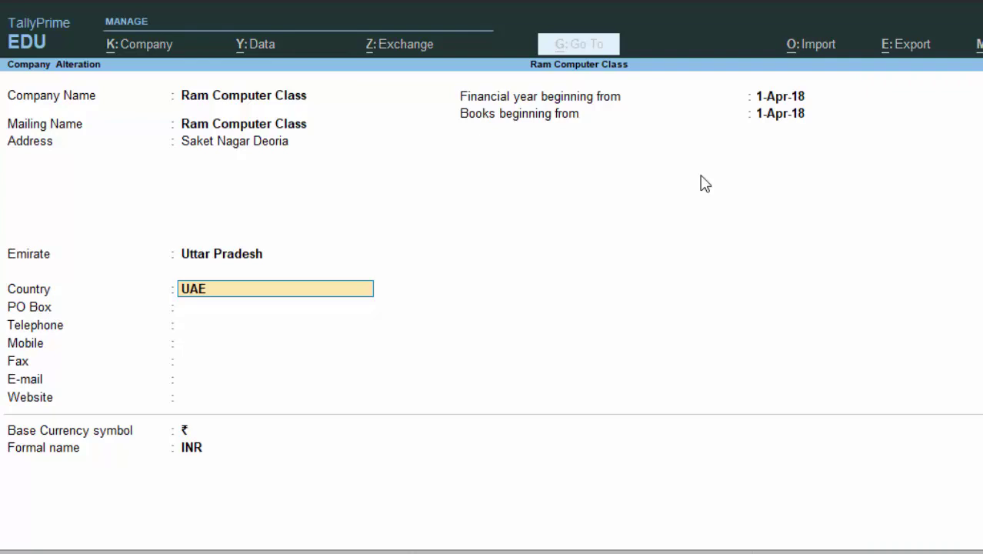
Set the company's emirate to Dubai
{"action": "key", "text": "Return"}
{"action": "key", "text": "Return"}
{"action": "key", "text": "Return"}
{"action": "key", "text": "Return"}
{"action": "key", "text": "Return"}
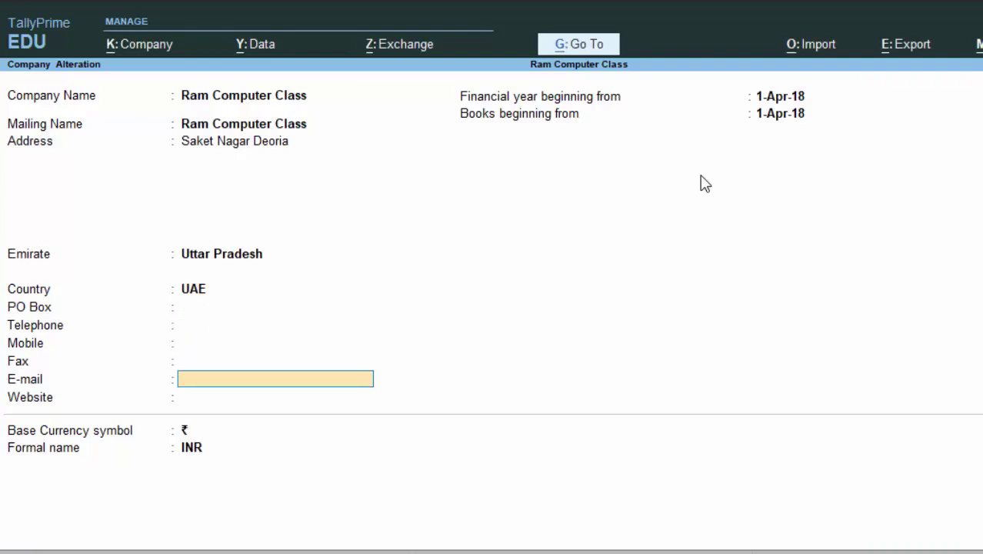
{"action": "key", "text": "BackSpace"}
{"action": "key", "text": "BackSpace"}
{"action": "key", "text": "BackSpace"}
{"action": "key", "text": "BackSpace"}
{"action": "key", "text": "BackSpace"}
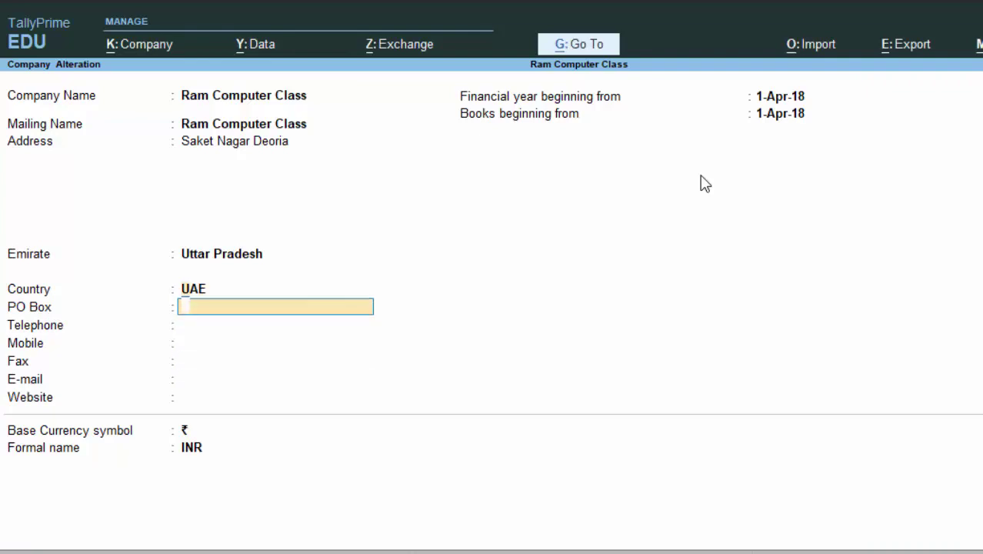
{"action": "key", "text": "BackSpace"}
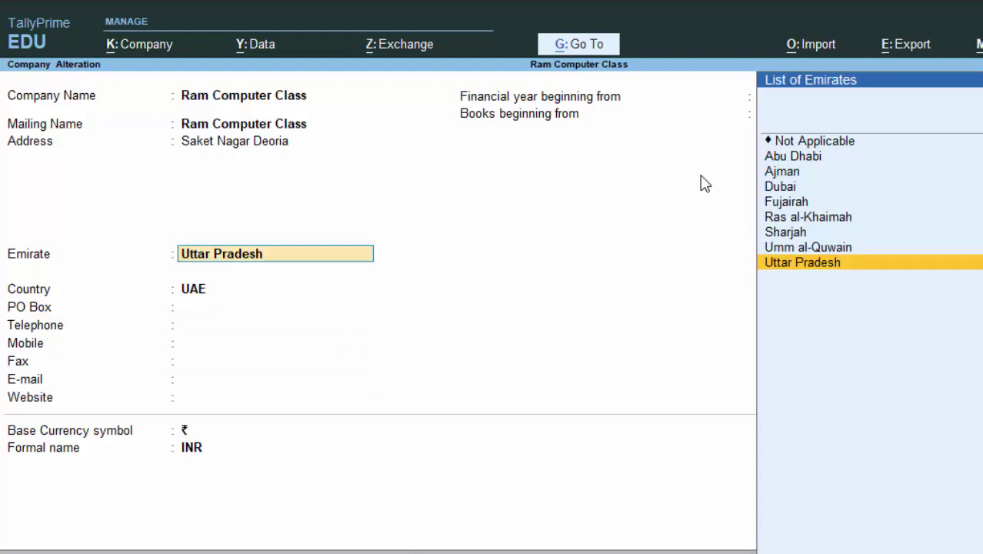
{"action": "key", "text": "Up"}
{"action": "key", "text": "Up"}
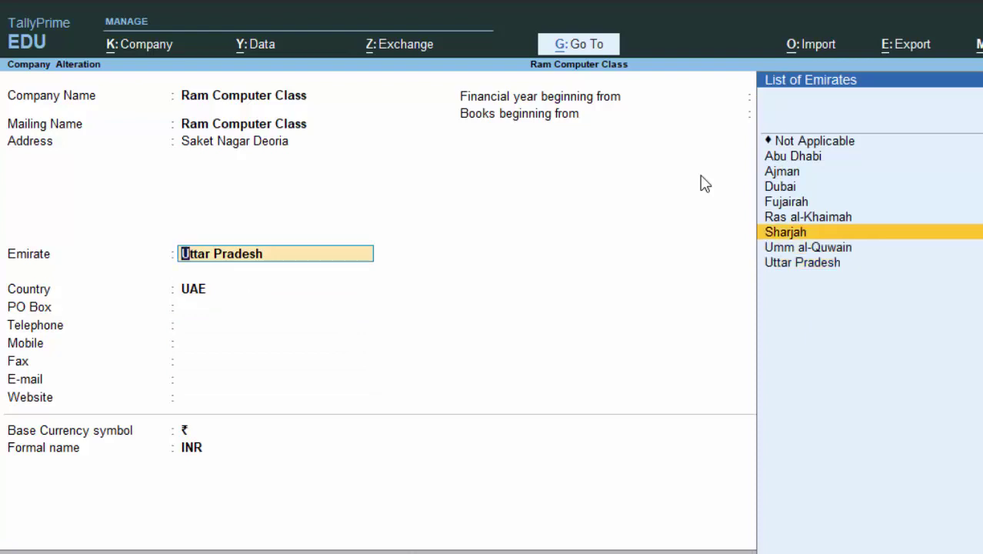
{"action": "key", "text": "Up"}
{"action": "key", "text": "Up"}
{"action": "key", "text": "Up"}
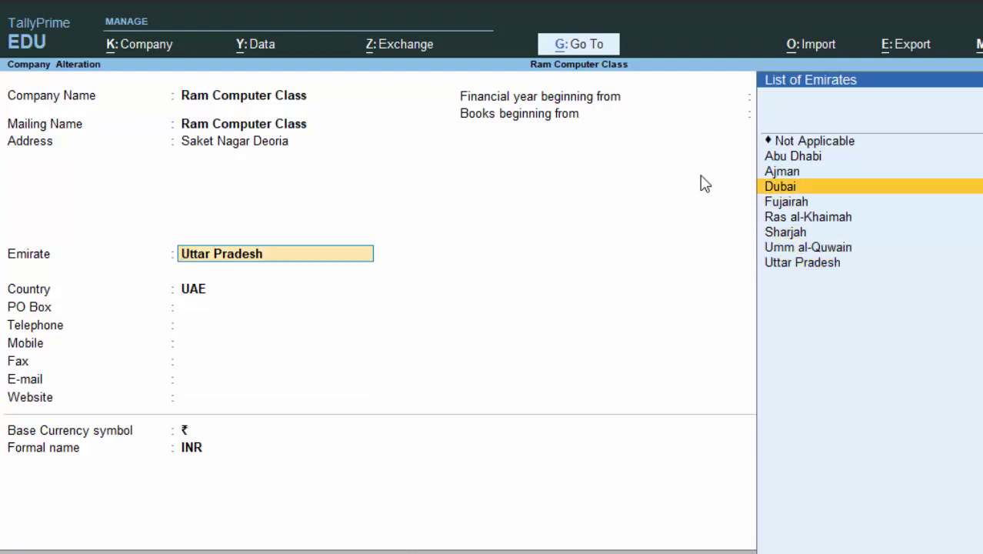
{"action": "key", "text": "Return"}
Leave the company's remaining contact fields blank and save the company alteration
{"action": "key", "text": "Return"}
{"action": "key", "text": "Return"}
{"action": "key", "text": "Return"}
{"action": "key", "text": "Return"}
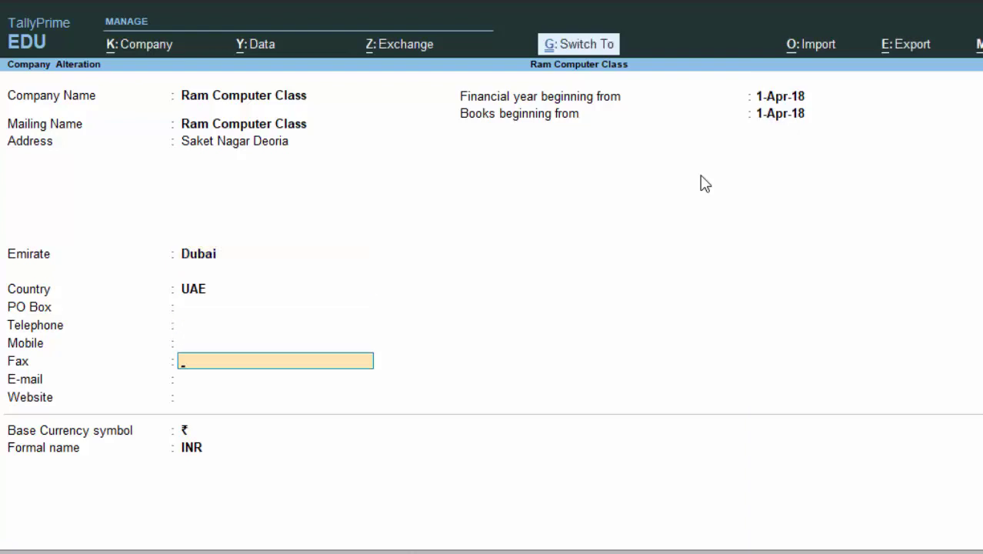
{"action": "key", "text": "ctrl+a"}
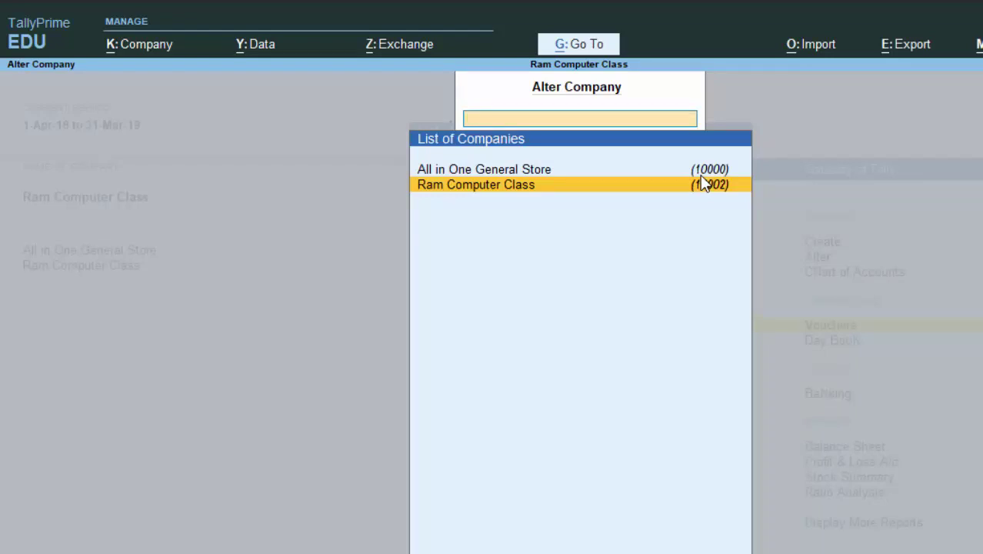
Return to voucher entry and start a purchase voucher with supplier invoice number 675667 dated 2-Apr-18
{"action": "key", "text": "Escape"}
{"action": "key", "text": "Escape"}
{"action": "key", "text": "Return"}
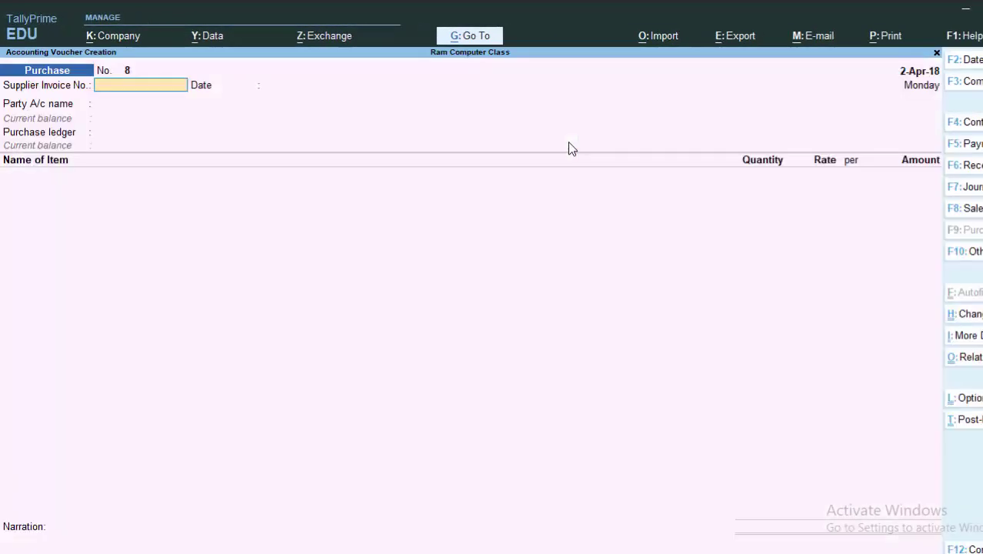
{"action": "type", "text": "675667"}
{"action": "key", "text": "Return"}
{"action": "key", "text": "Return"}
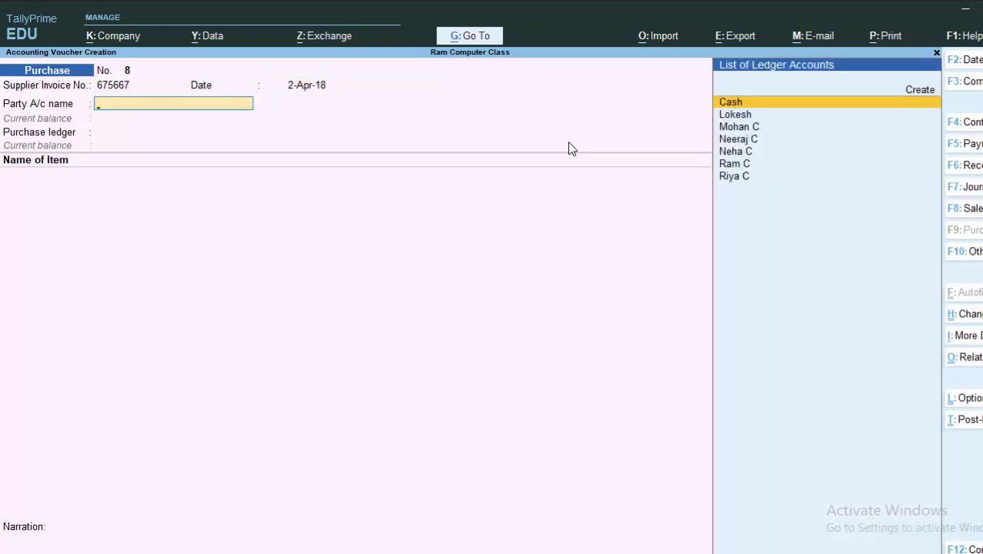
Choose Cash as the party account of the purchase voucher and leave all receipt details blank
{"action": "key", "text": "Return"}
{"action": "key", "text": "Return"}
{"action": "key", "text": "Return"}
{"action": "key", "text": "Return"}
{"action": "key", "text": "Return"}
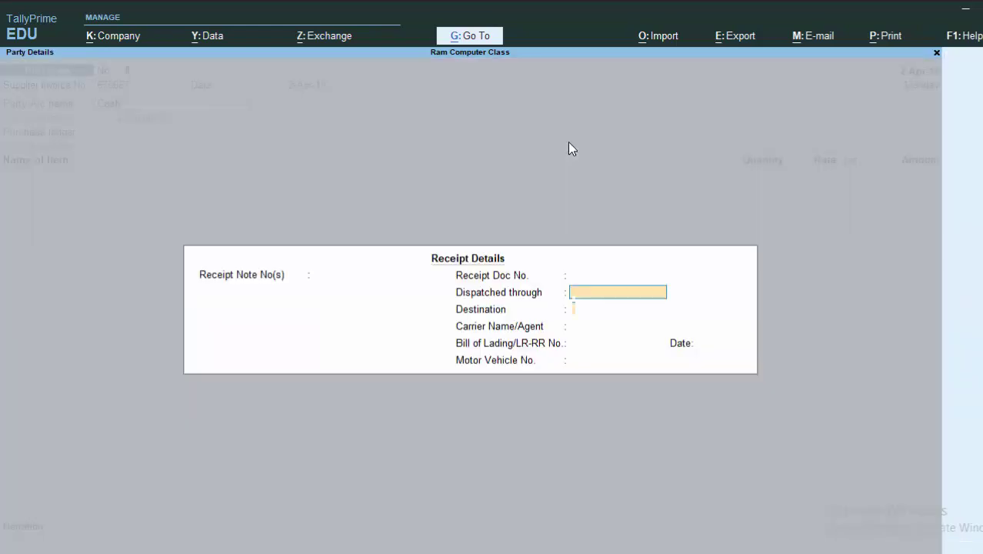
{"action": "key", "text": "Return"}
{"action": "key", "text": "Return"}
{"action": "key", "text": "Return"}
{"action": "key", "text": "Return"}
{"action": "key", "text": "Return"}
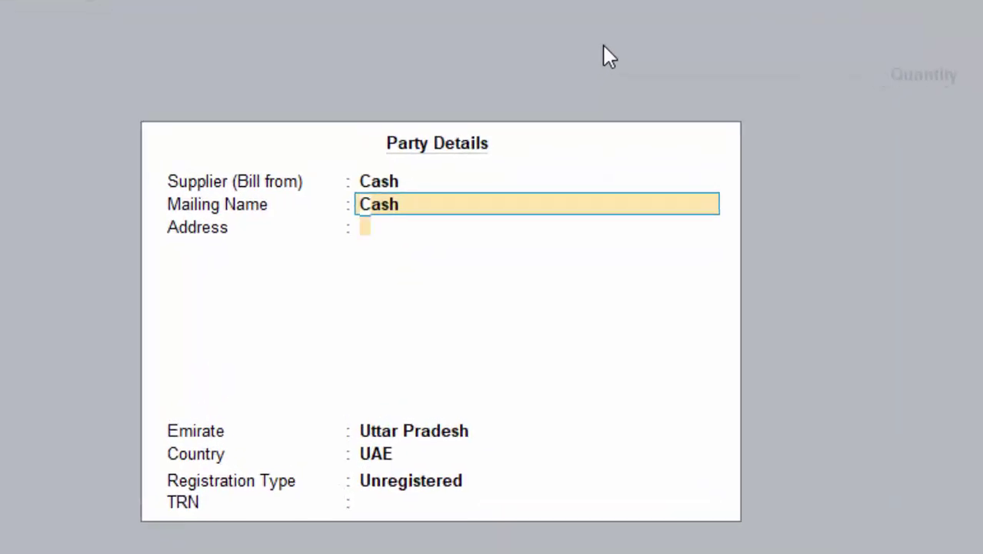
Set the Cash party's registration type to Regular, leave the TRN blank, and accept the party details
{"action": "key", "text": "Return"}
{"action": "key", "text": "Return"}
{"action": "key", "text": "Return"}
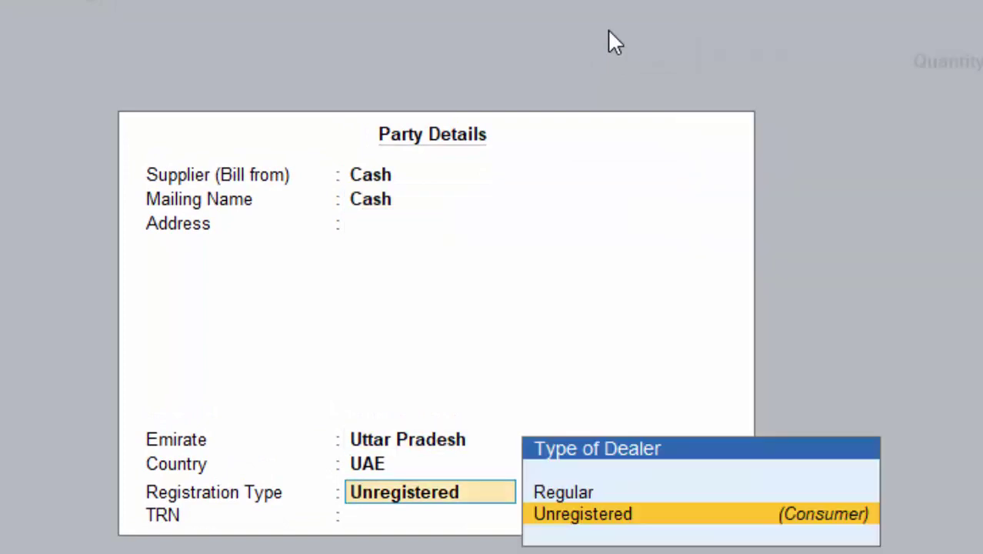
{"action": "type", "text": "R"}
{"action": "key", "text": "Return"}
{"action": "key", "text": "Return"}
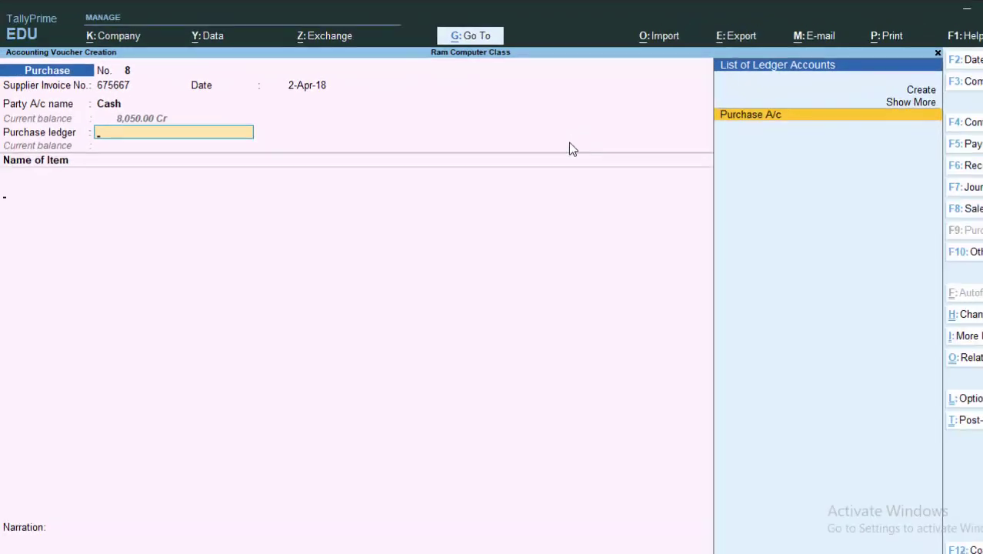
Choose Purchase A/c as the purchase ledger and add 8 pcs of Books at 700.00 per pcs
{"action": "key", "text": "Return"}
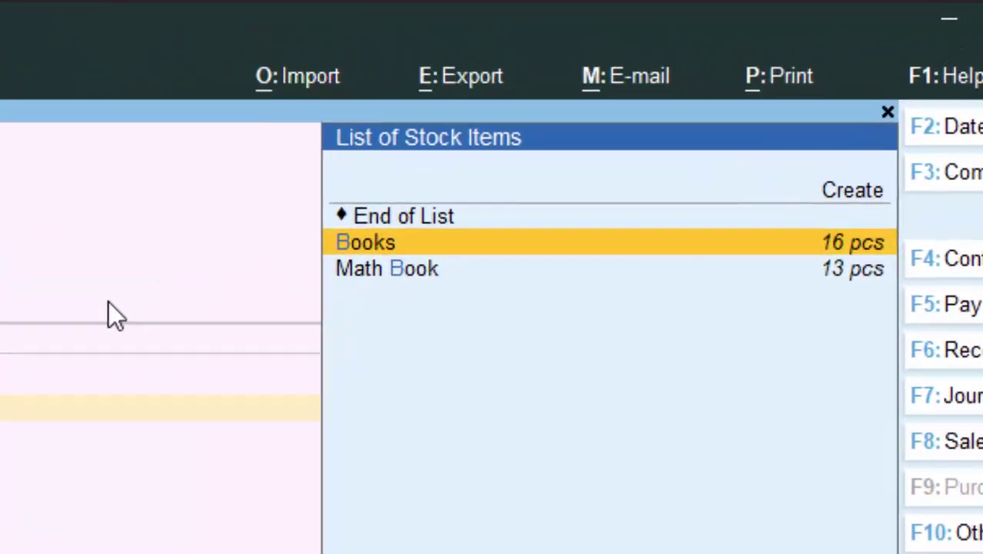
{"action": "key", "text": "Return"}
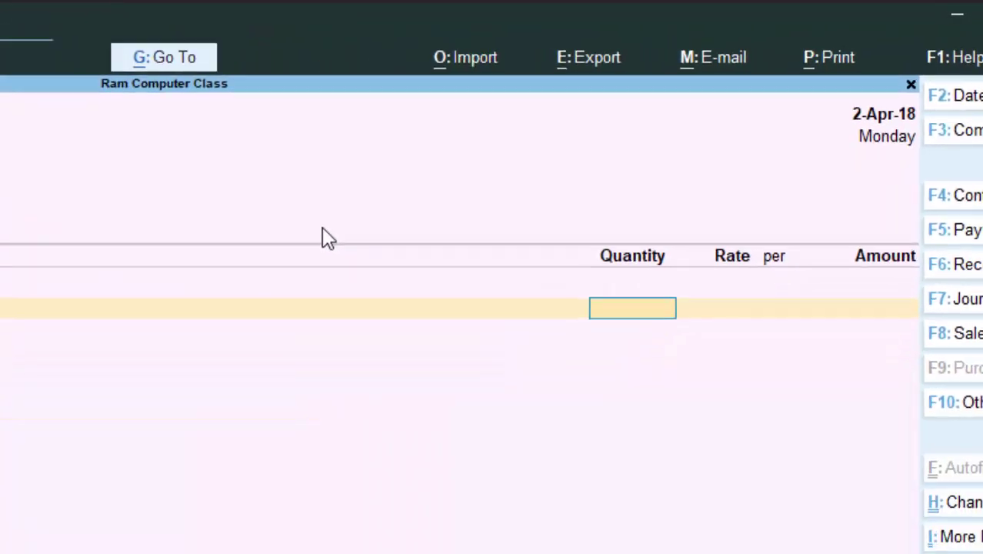
{"action": "type", "text": "8"}
{"action": "key", "text": "Return"}
{"action": "type", "text": "700"}
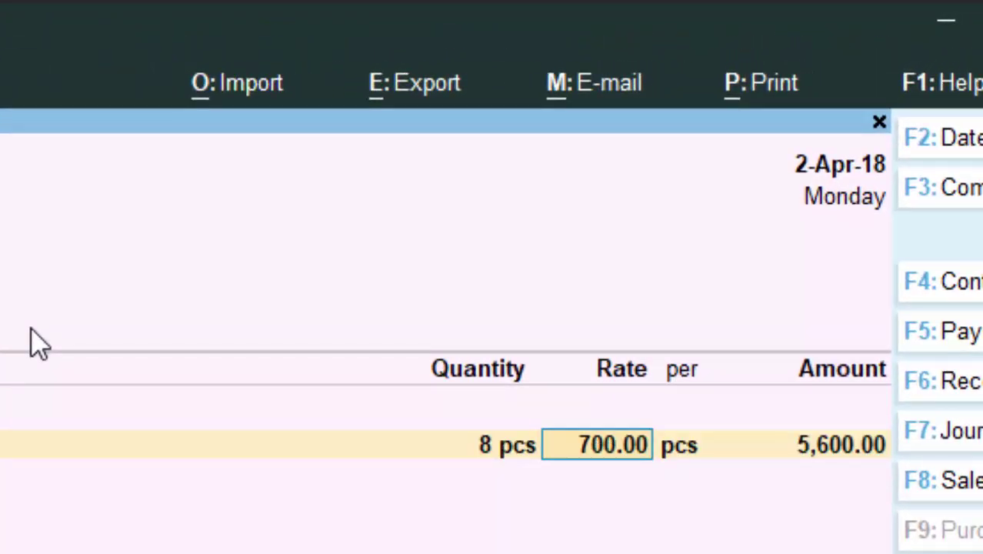
{"action": "key", "text": "Return"}
{"action": "key", "text": "Return"}
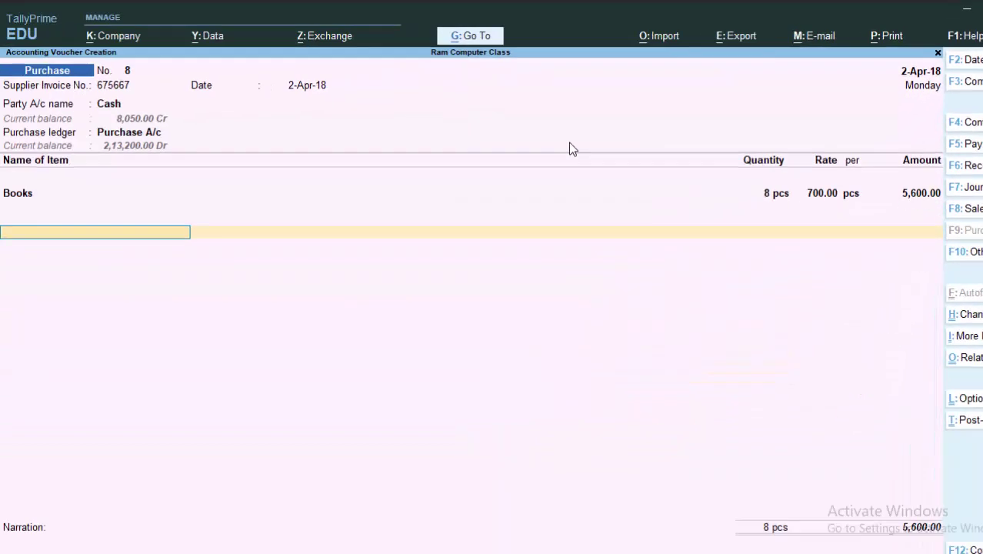
Finish the item list, add the Vat@ ledger below Books, and save the purchase voucher
{"action": "key", "text": "Return"}
{"action": "type", "text": "v"}
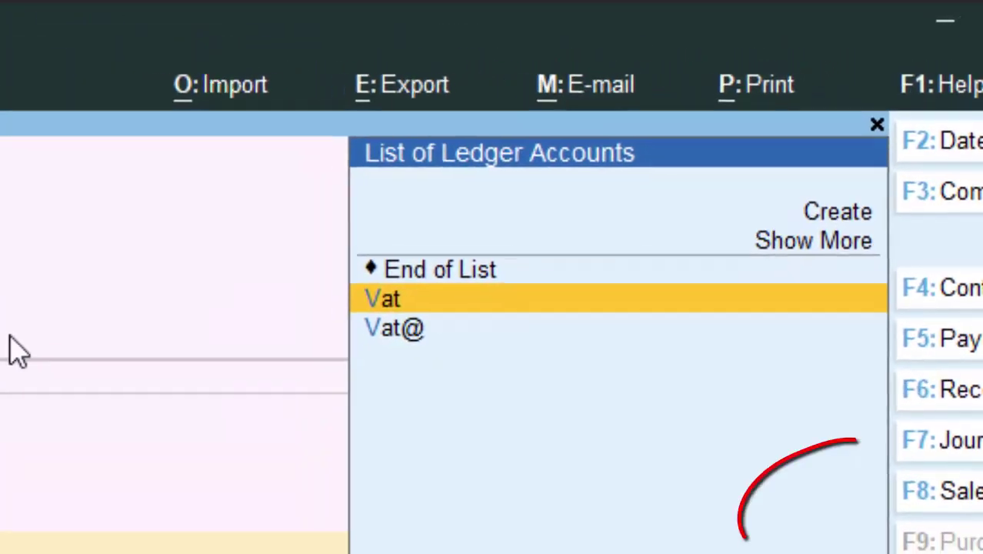
{"action": "key", "text": "Return"}
{"action": "key", "text": "Return"}
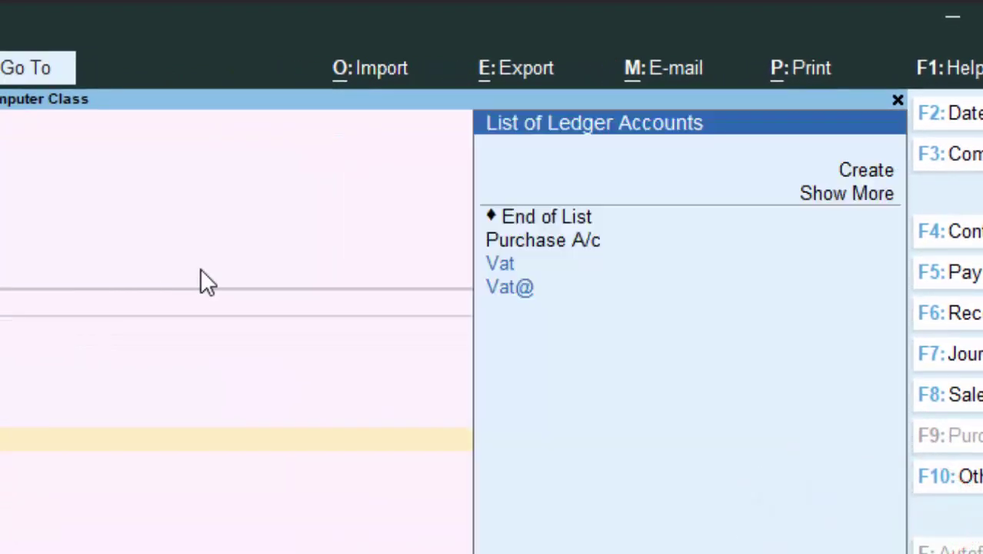
{"action": "key", "text": "Down"}
{"action": "key", "text": "Down"}
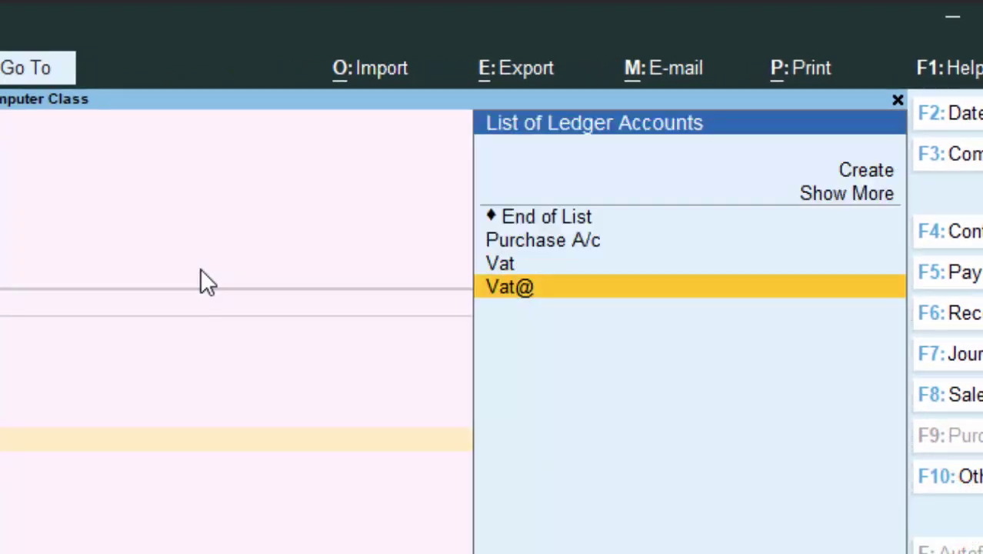
{"action": "key", "text": "BackSpace"}
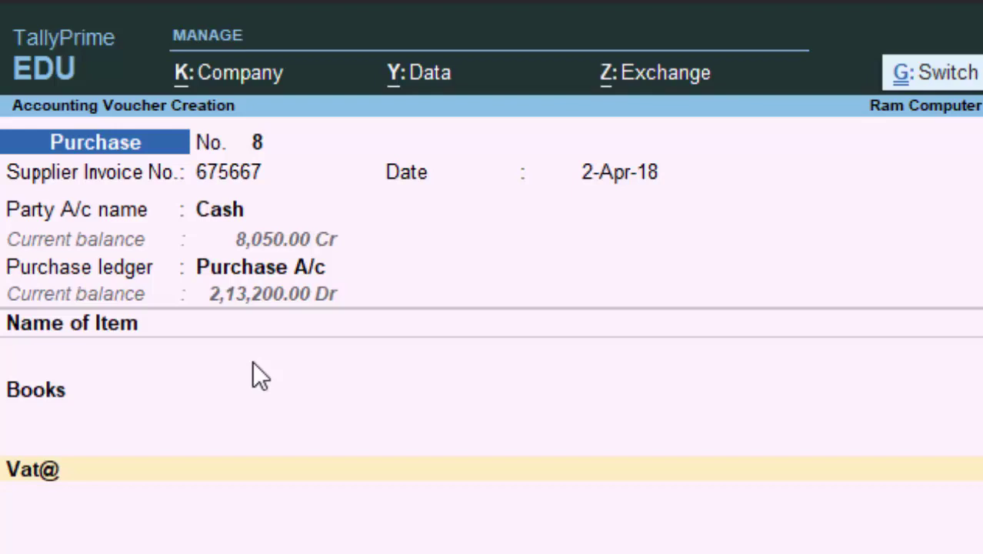
{"action": "key", "text": "ctrl+a"}
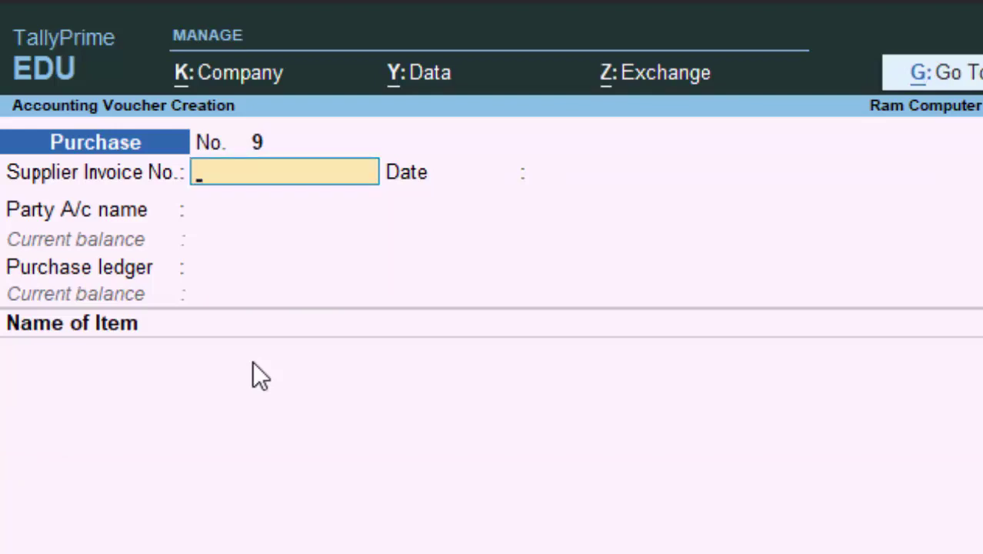